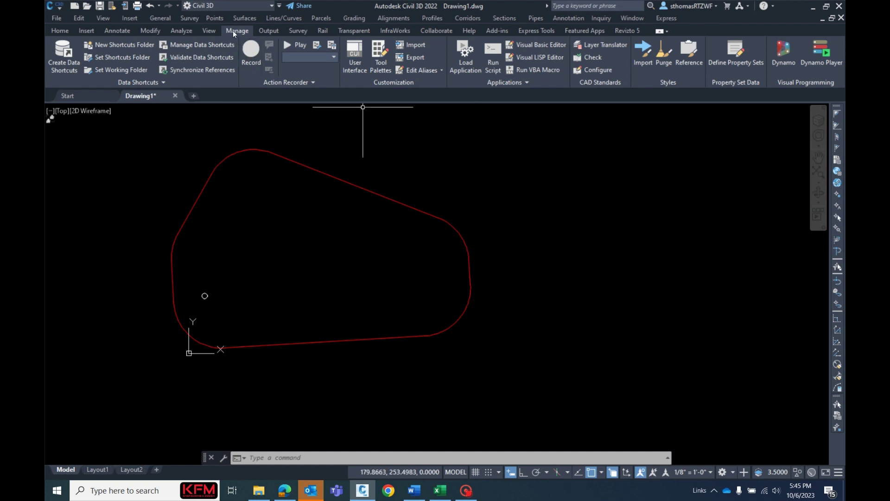
Step: Create a new property set definition named Test in Drawing1.dwg
left_click(726, 65)
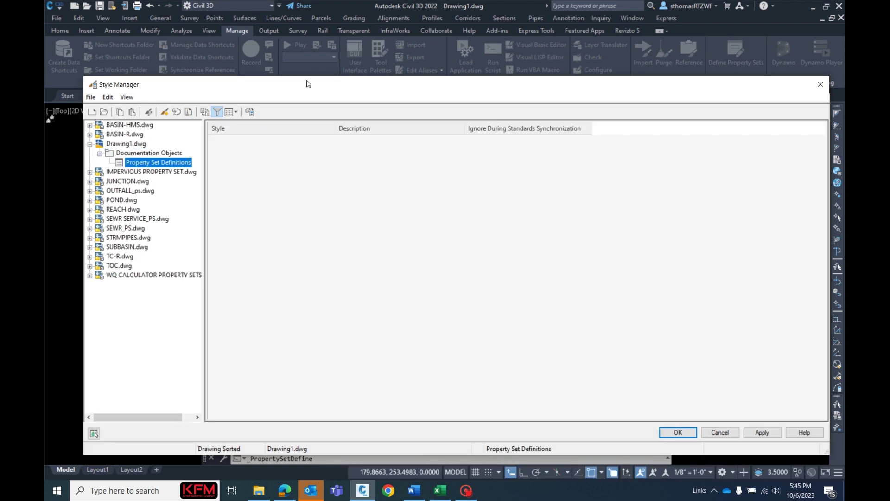
right_click(152, 162)
left_click(145, 163)
right_click(146, 164)
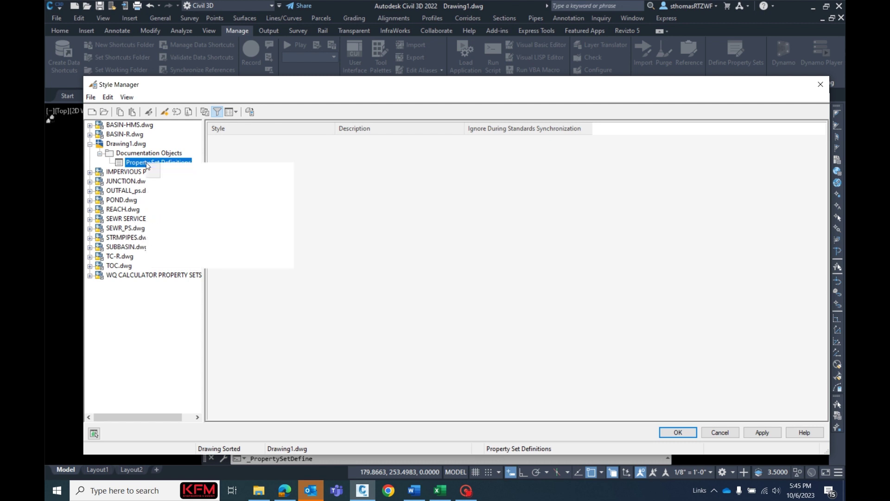
left_click(156, 169)
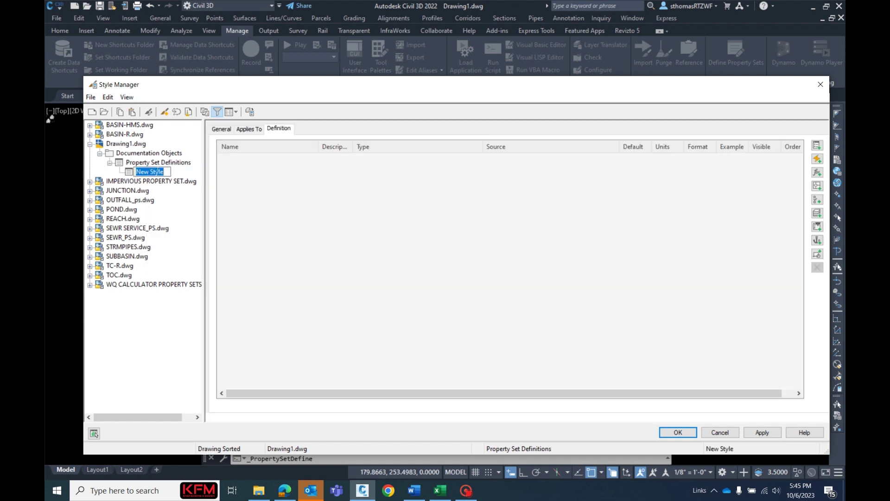
type("Test")
key("Return")
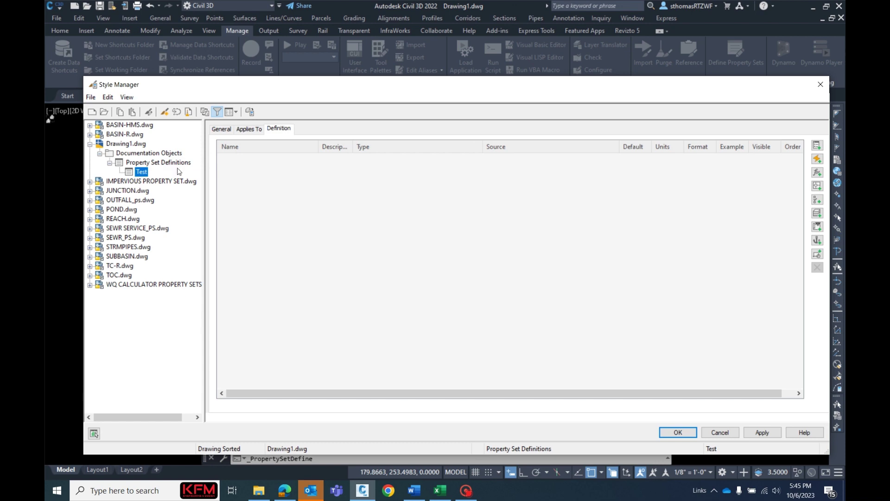
Step: Apply the Test property set to Polyline, General Segment Label, Line Between 2 Points Label, MAPPOLYGONASPOLYLINEFEATURE and MAPPOLYLINEFEATURE objects
left_click(225, 141)
left_click(246, 129)
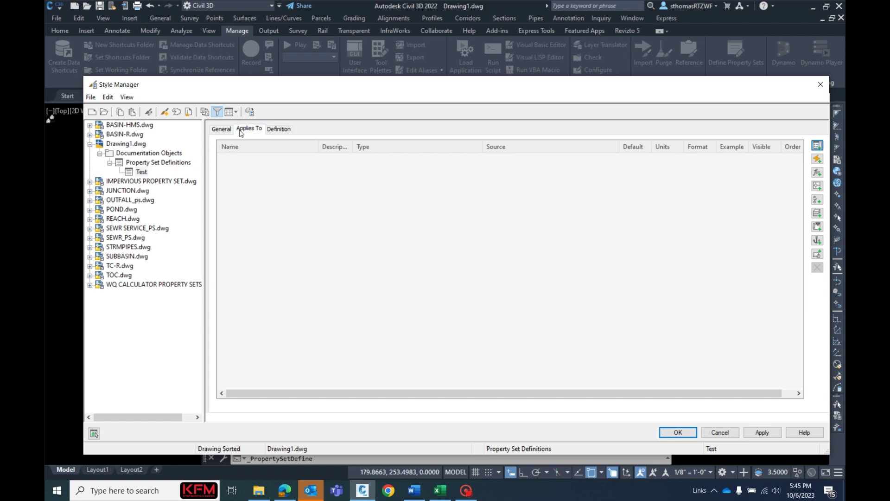
left_click(262, 230)
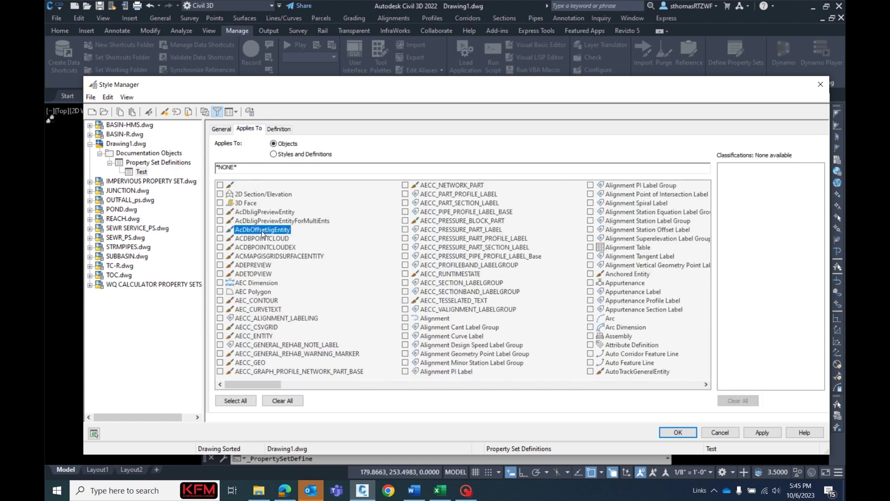
key("p")
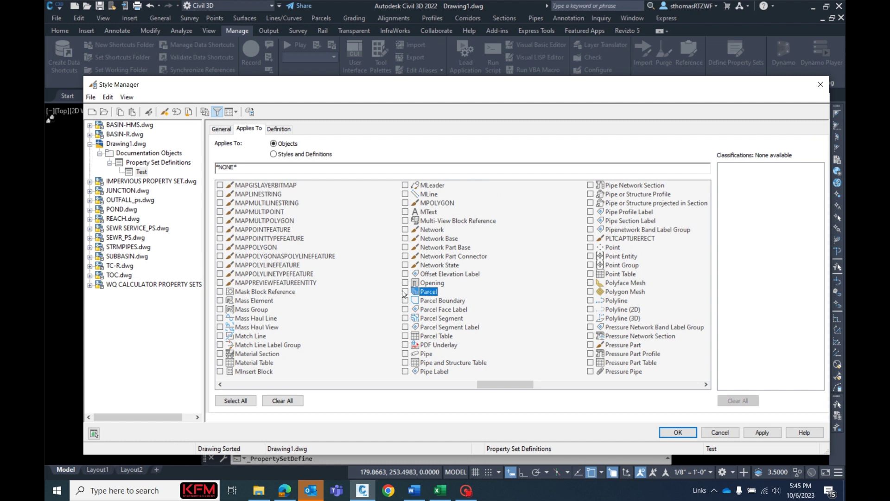
left_click(590, 300)
scroll(582, 310, "up", 2)
scroll(581, 309, "down", 2)
left_click(314, 258)
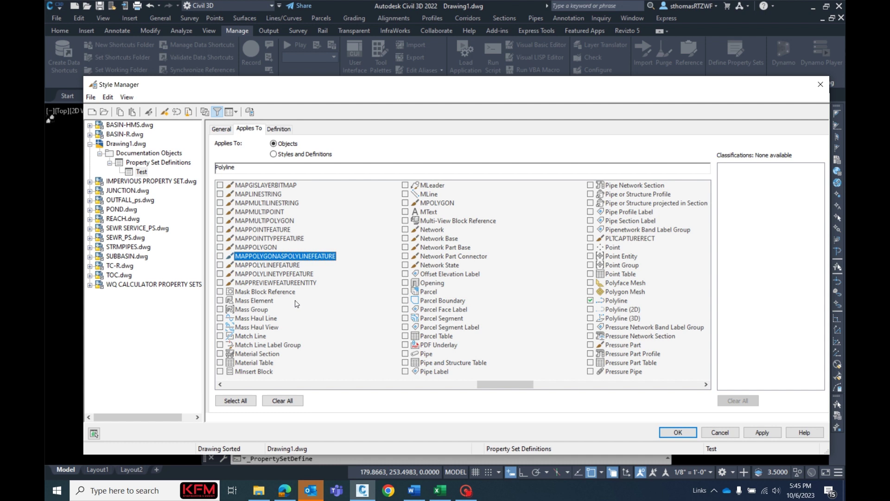
key("g")
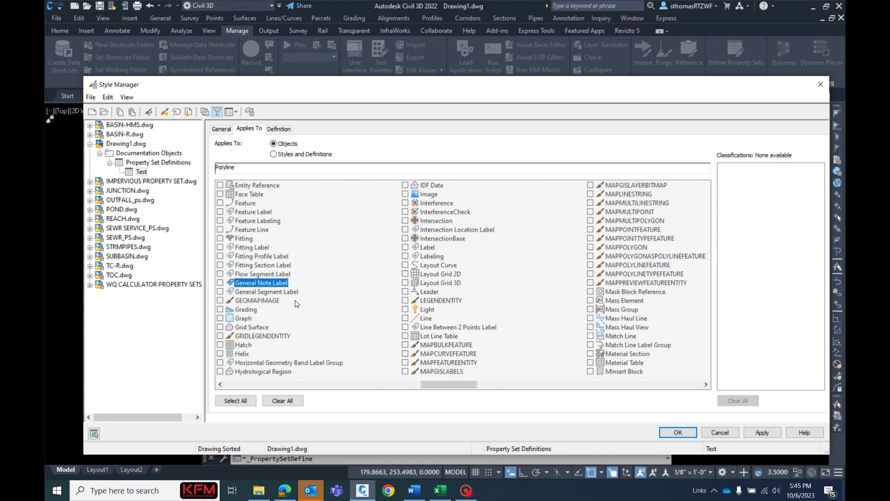
left_click(221, 292)
Step: Add a manual property named LabelText with the default settings to the Test definition
left_click(287, 132)
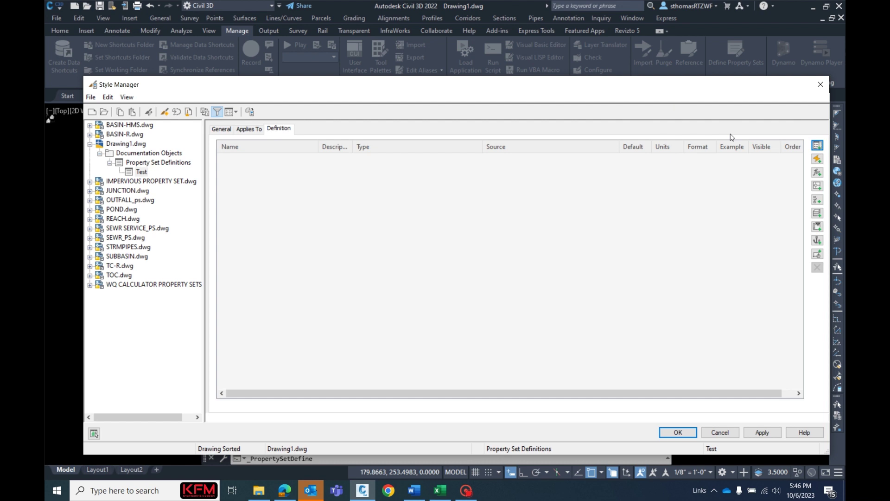
left_click(817, 146)
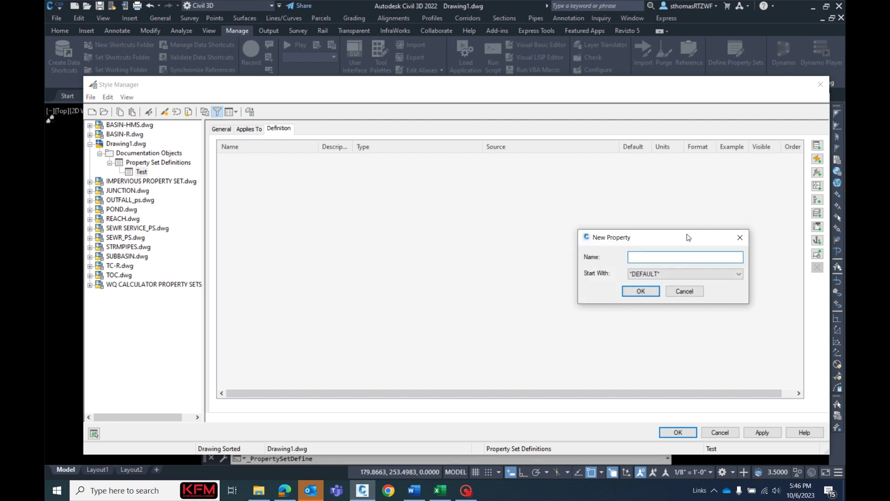
type("LabelText")
left_click(646, 291)
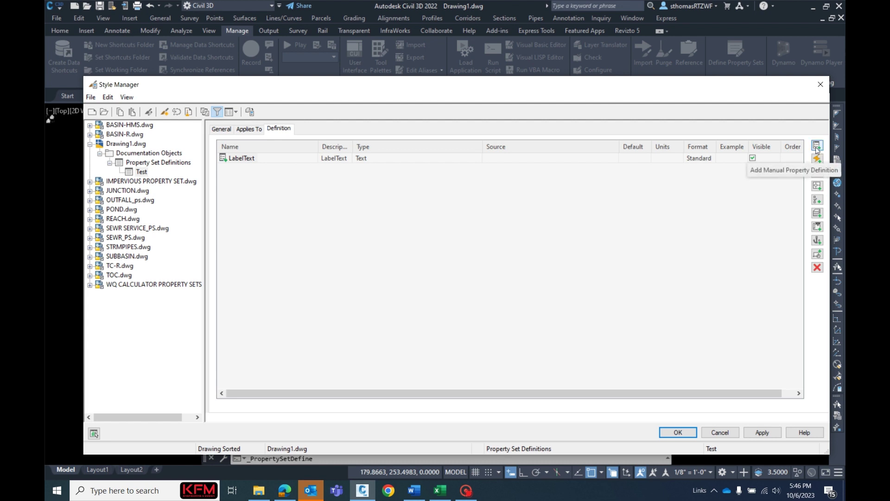
Step: Add a manual property named List to the Test definition and set its type to List
left_click(817, 147)
type("List")
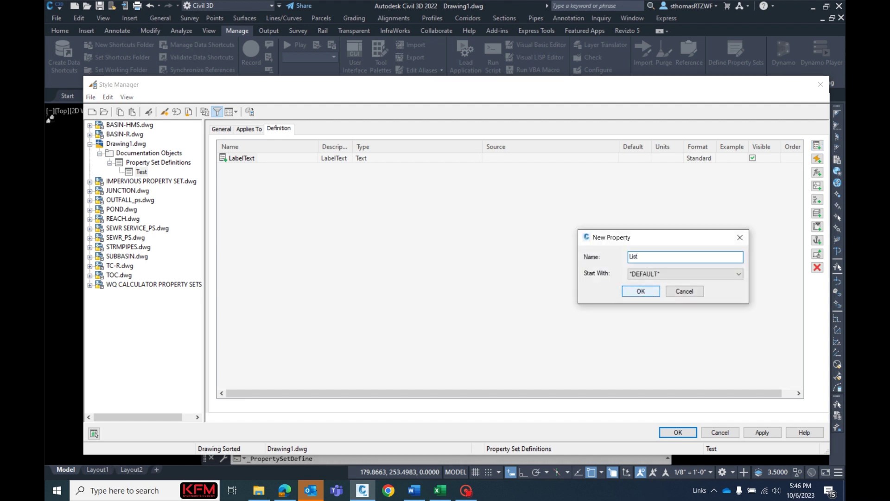
left_click(648, 291)
left_click(392, 169)
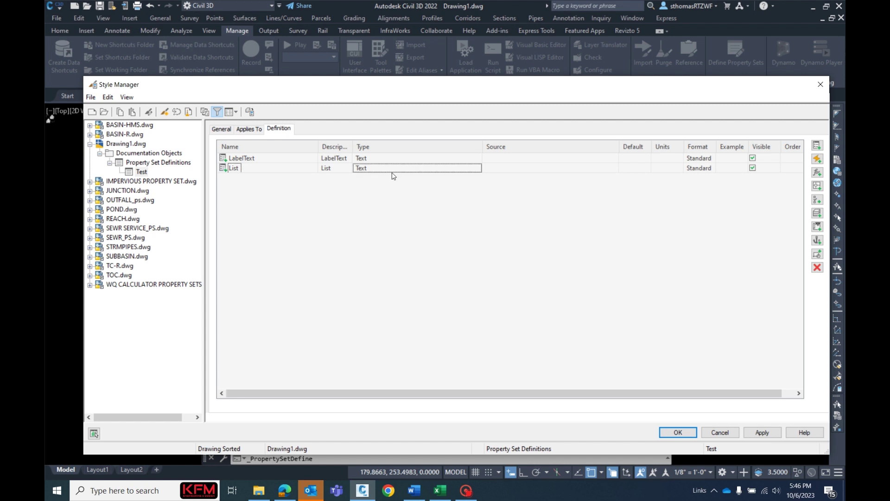
left_click(390, 171)
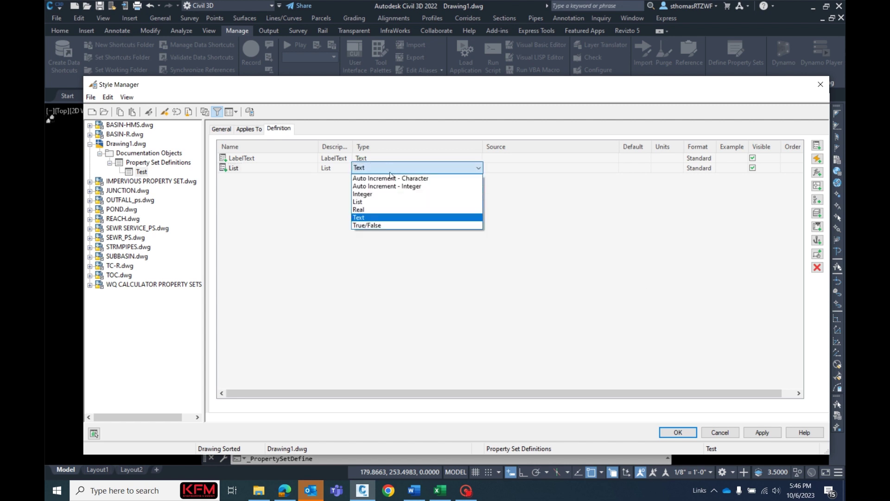
left_click(382, 204)
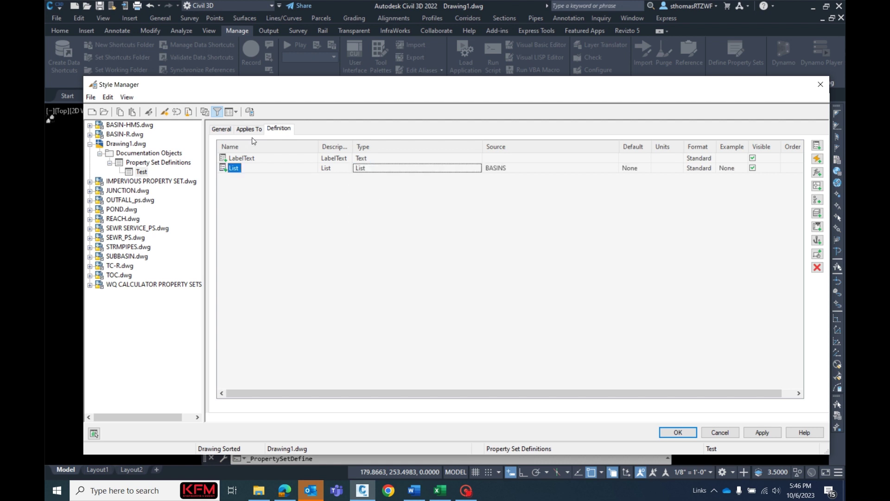
left_click(255, 188)
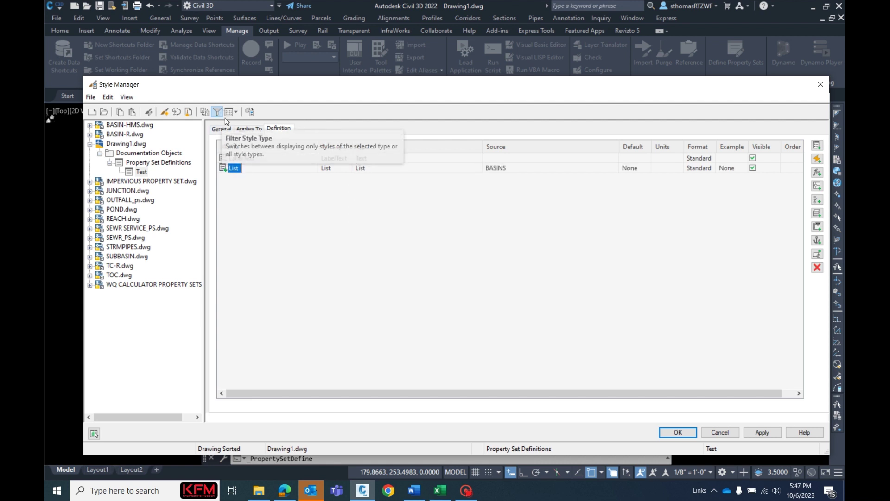
Step: Display all style types and examine the TestList list definition's items and what it applies to
left_click(218, 113)
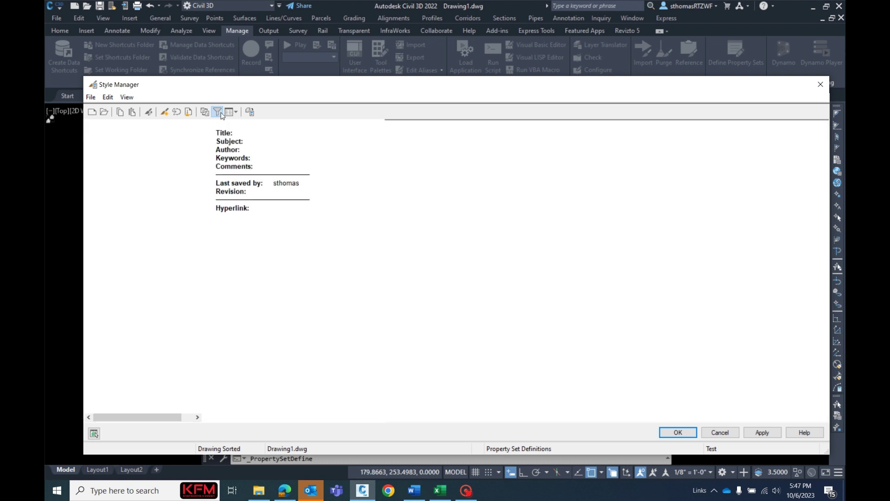
left_click(221, 115)
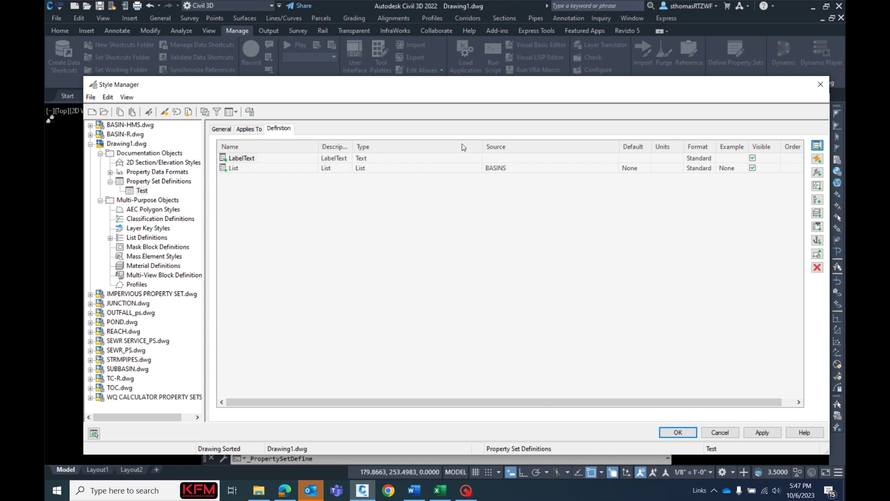
left_click(110, 238)
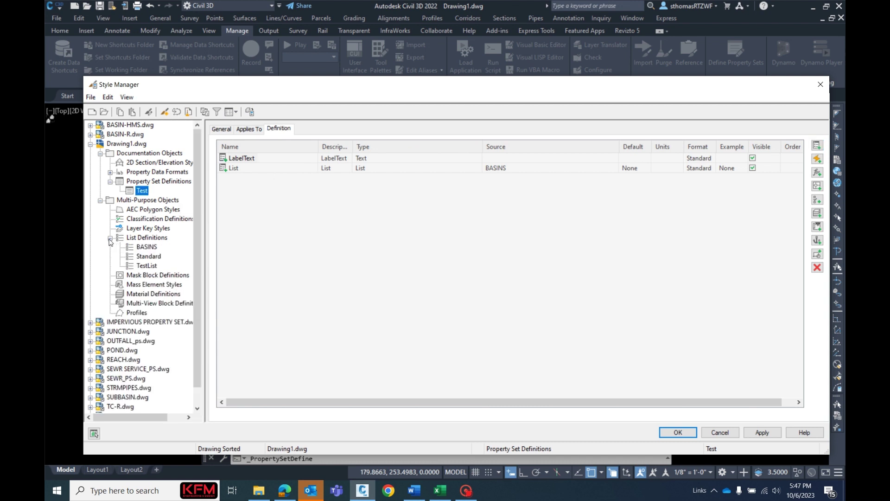
left_click(140, 240)
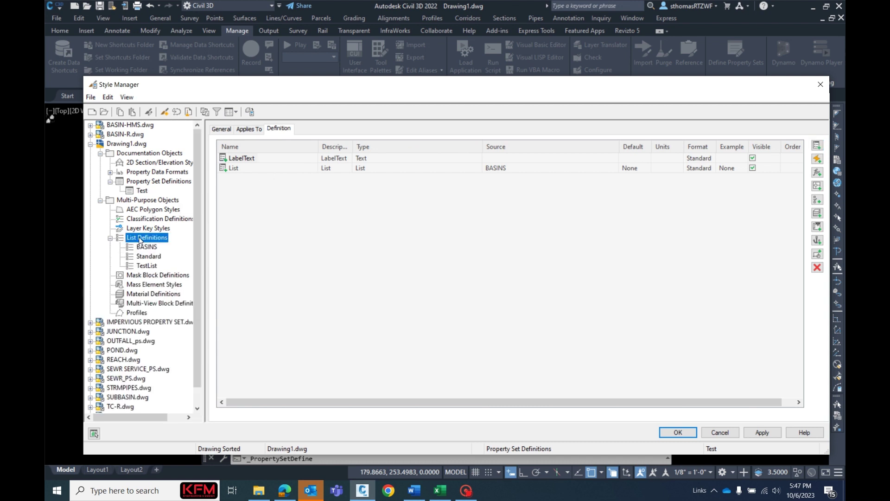
right_click(143, 239)
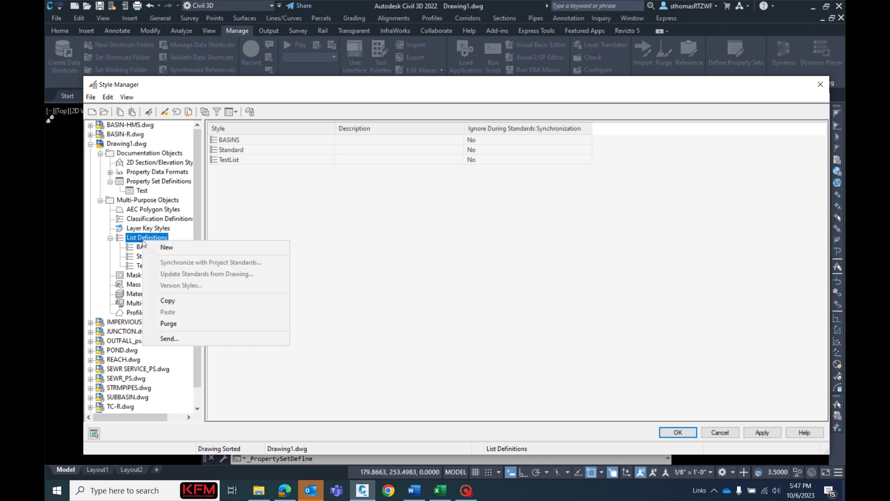
key("Escape")
left_click(144, 266)
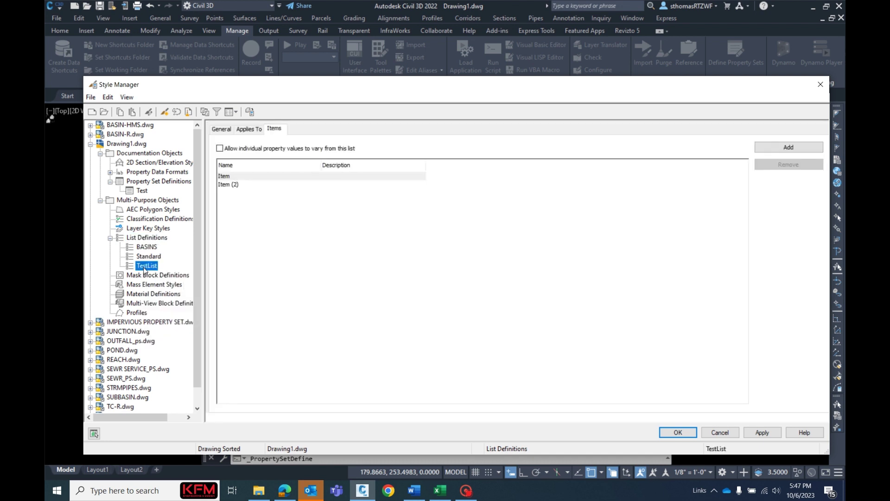
left_click(243, 133)
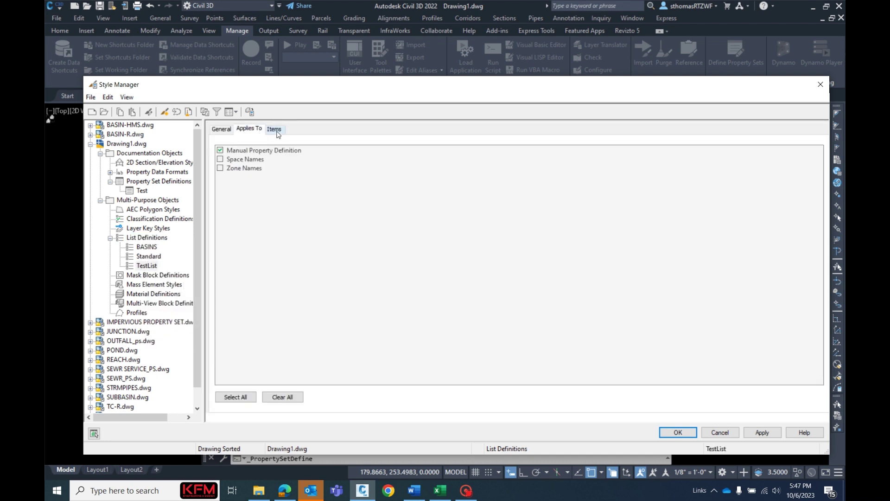
left_click(276, 132)
left_click(260, 132)
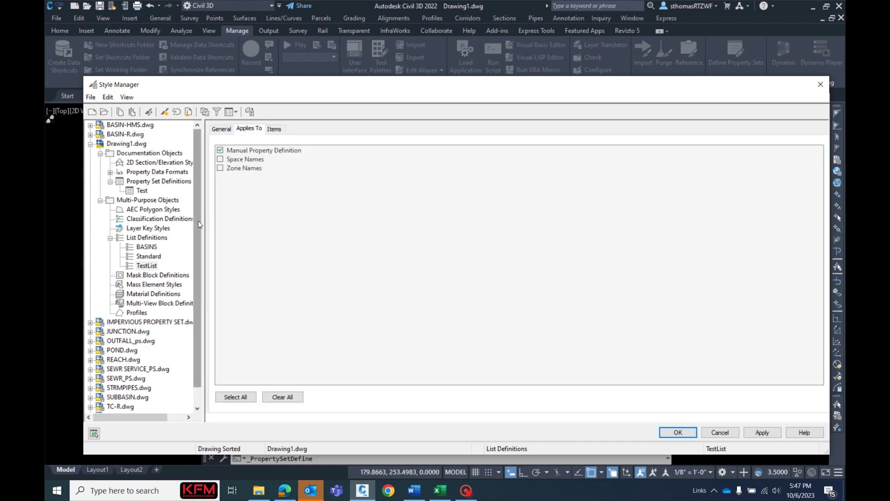
left_click(235, 151)
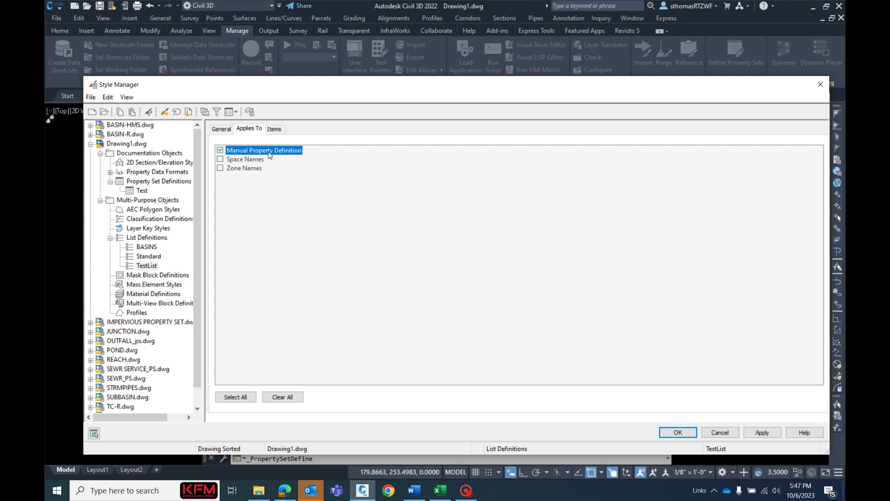
Step: Set the source of the Test definition's List property to TestList
left_click(143, 191)
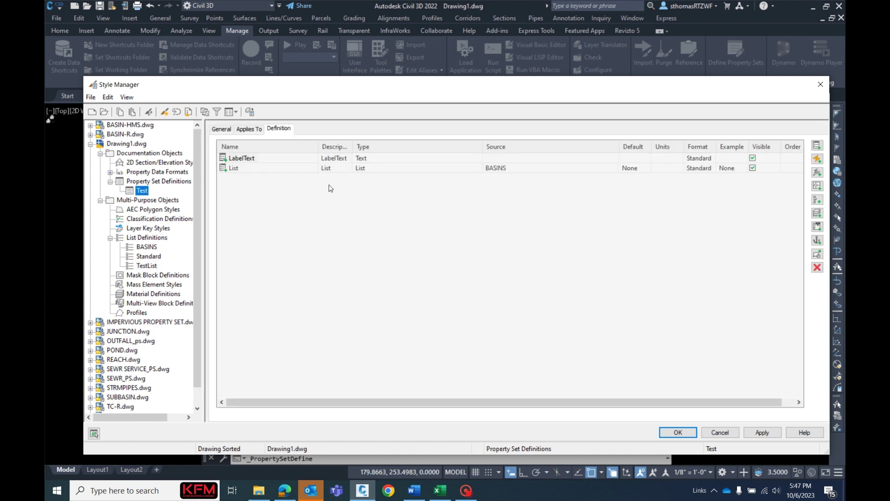
left_click(514, 168)
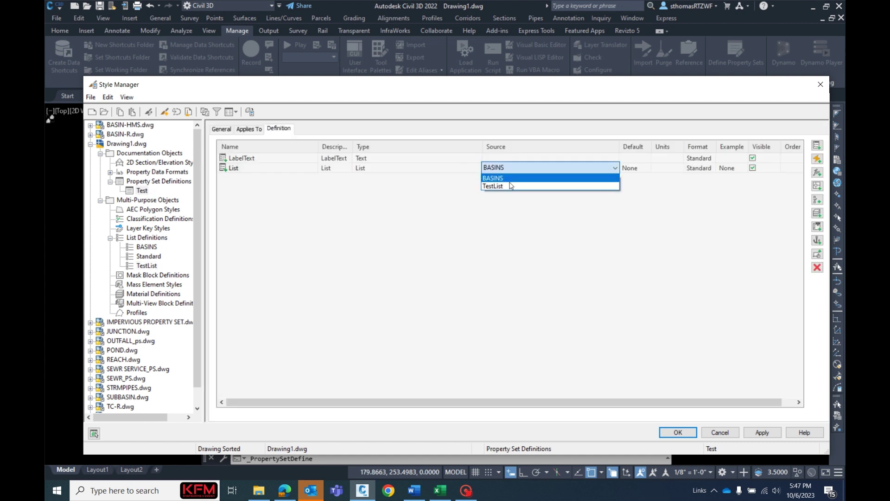
left_click(510, 185)
key("Tab")
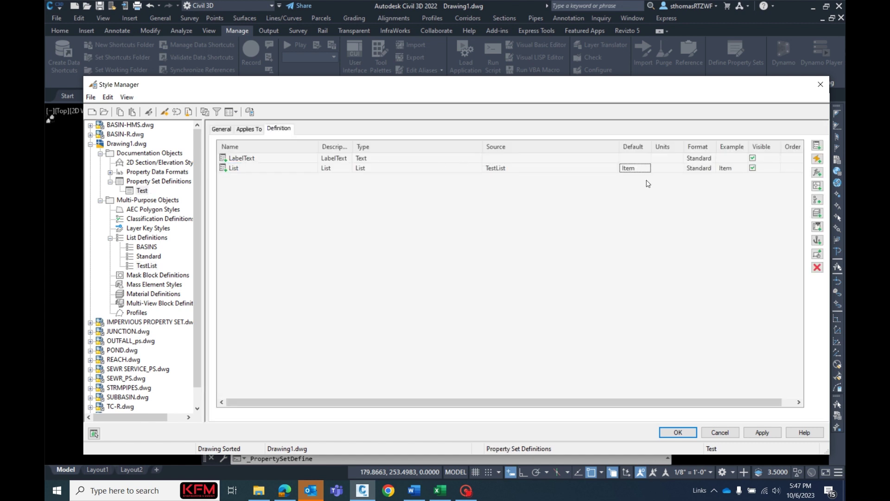
Step: Add an automatic property to the Test definition using the Area source of MAPPOLYGONASPOLYLINEFEATURE
left_click(818, 160)
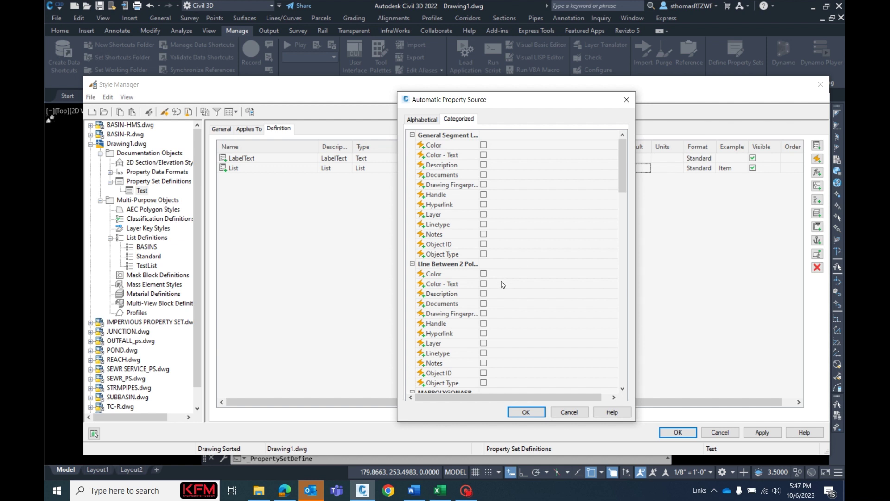
scroll(503, 284, "down", 1)
left_click(484, 372)
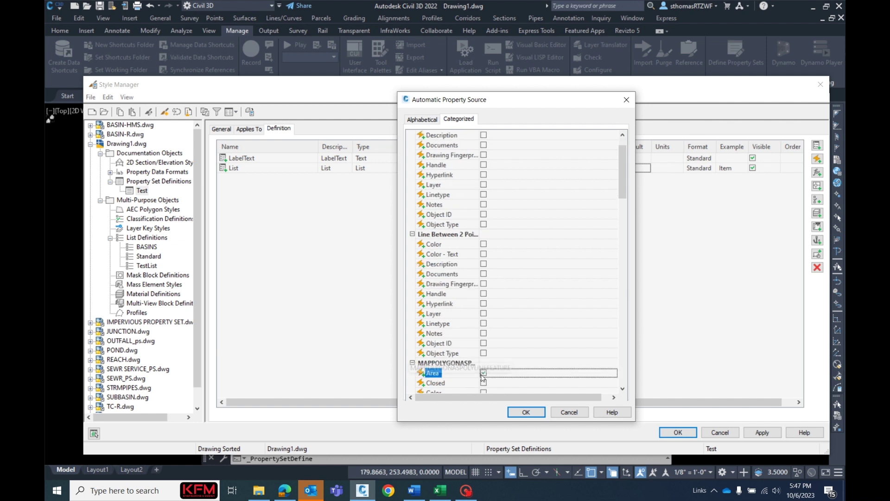
left_click(526, 412)
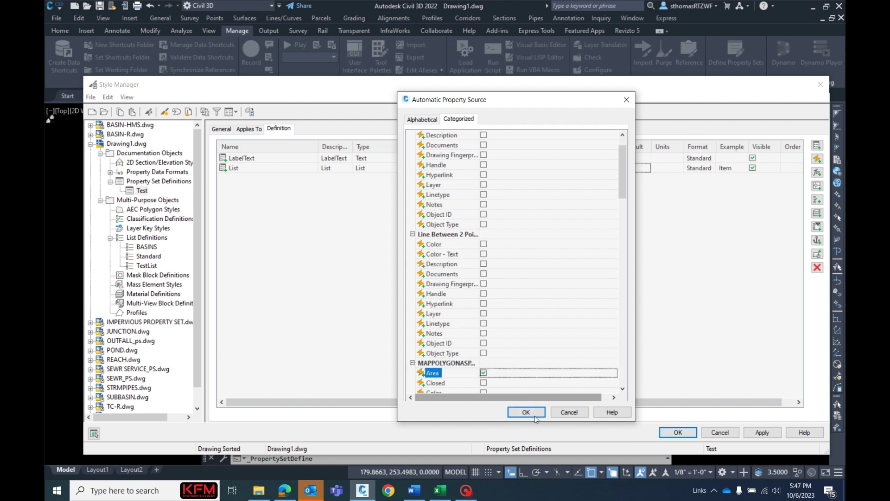
Step: Add an automatic property to the Test definition using the Closed source of MAPPOLYGONASPOLYLINEFEATURE
left_click(817, 159)
scroll(562, 344, "down", 2)
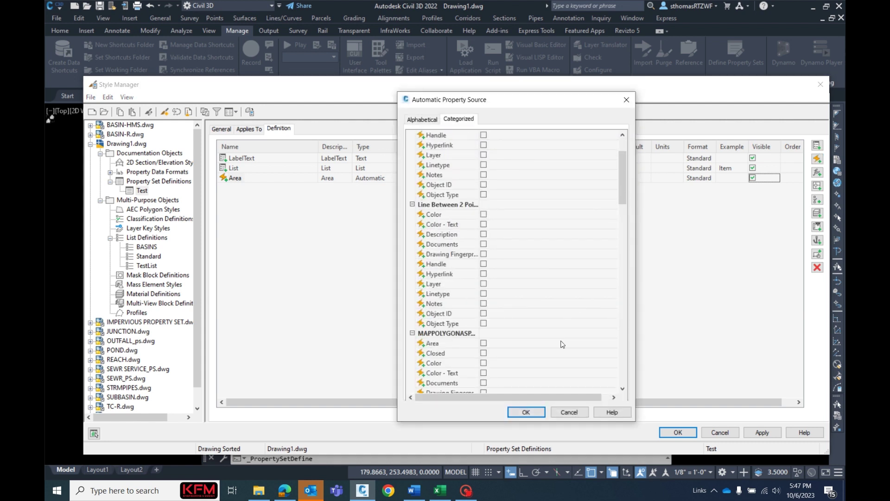
left_click(484, 353)
left_click(527, 412)
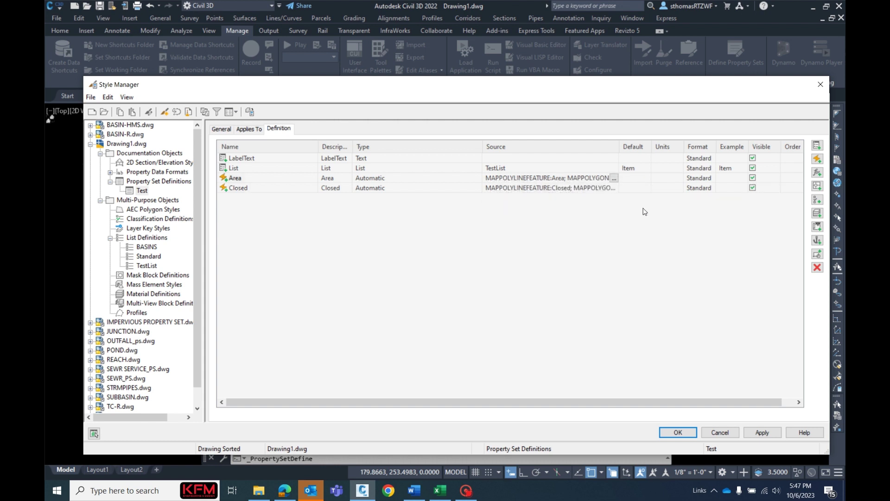
key("Tab")
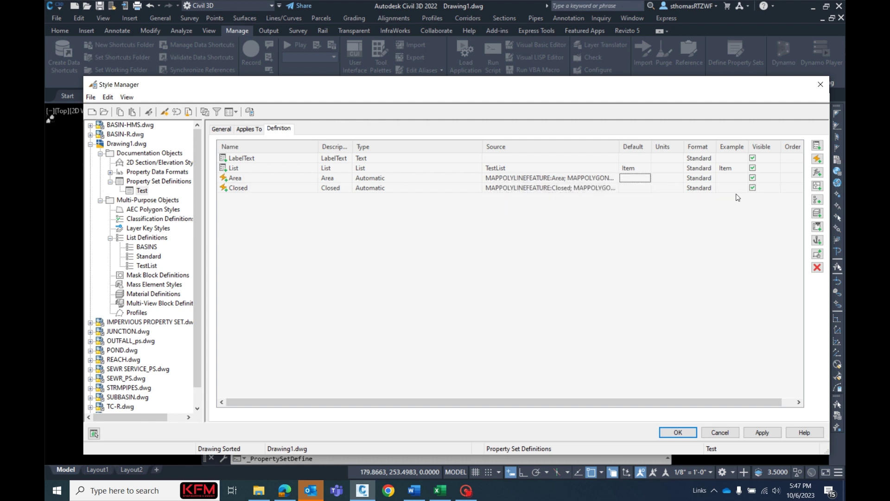
Step: Define a formula property named Acres in the Test definition that calculates [Area]/43560
left_click(817, 174)
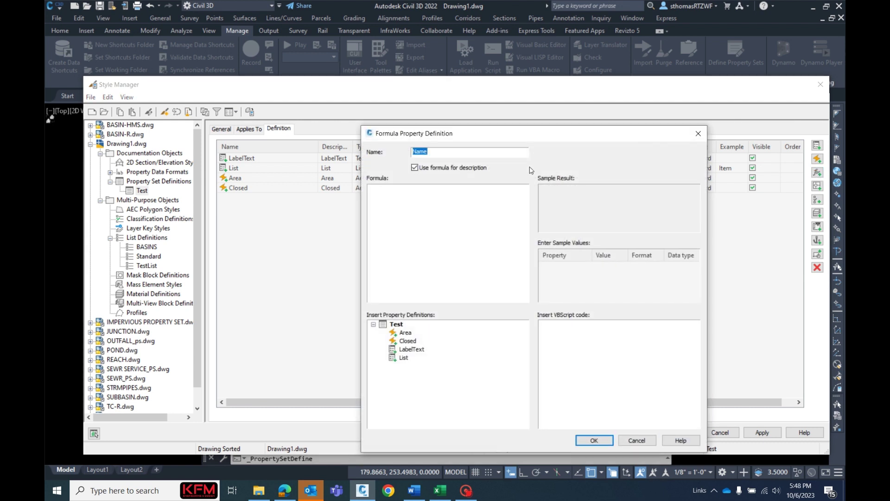
type("Acres")
double_click(408, 333)
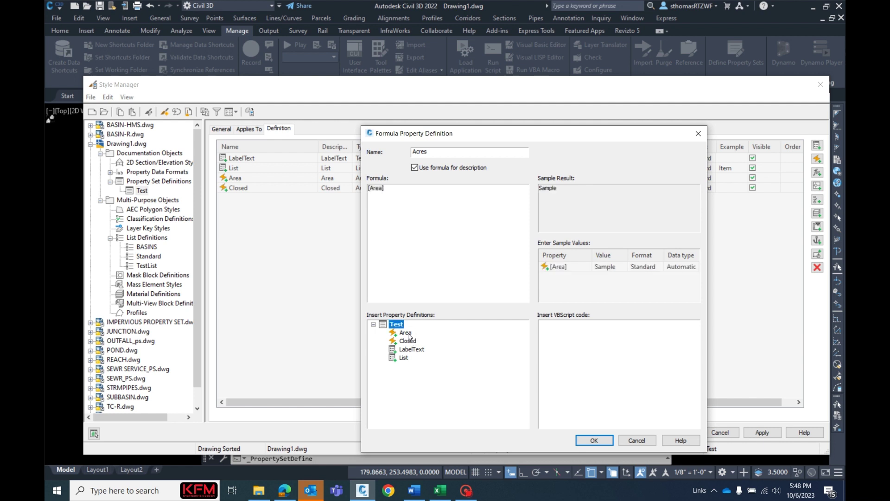
left_click(410, 184)
type("/43560")
Step: Test the Acres formula with a sample Area value of 10000
left_click(641, 270)
left_click(618, 268)
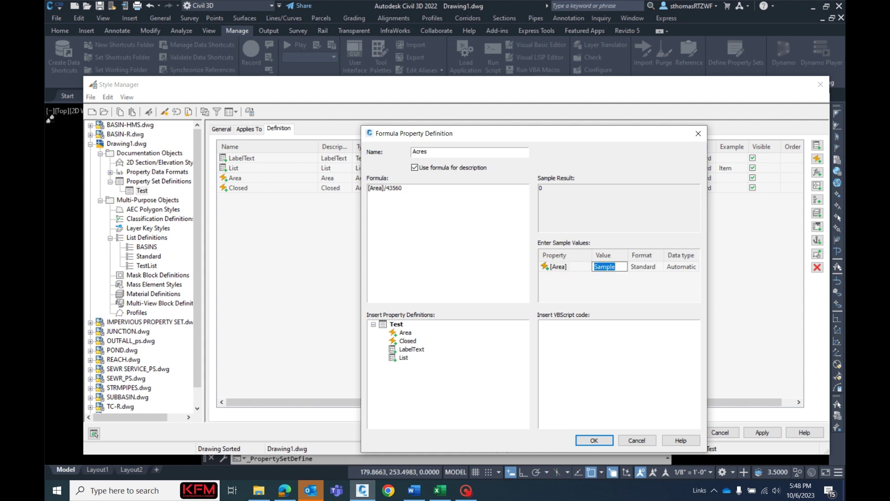
type("10000")
key("Return")
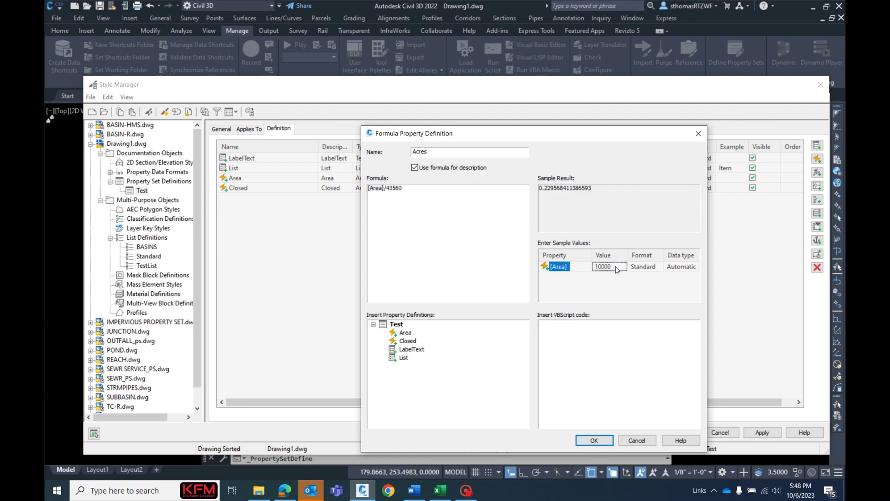
Step: Save the Acres formula property and accept the style changes, returning to the drawing
left_click(401, 188)
left_click(594, 441)
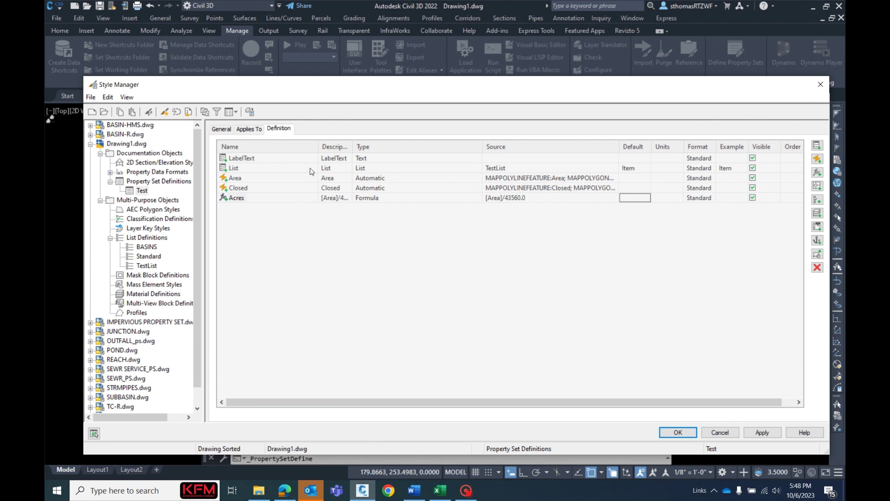
left_click(688, 437)
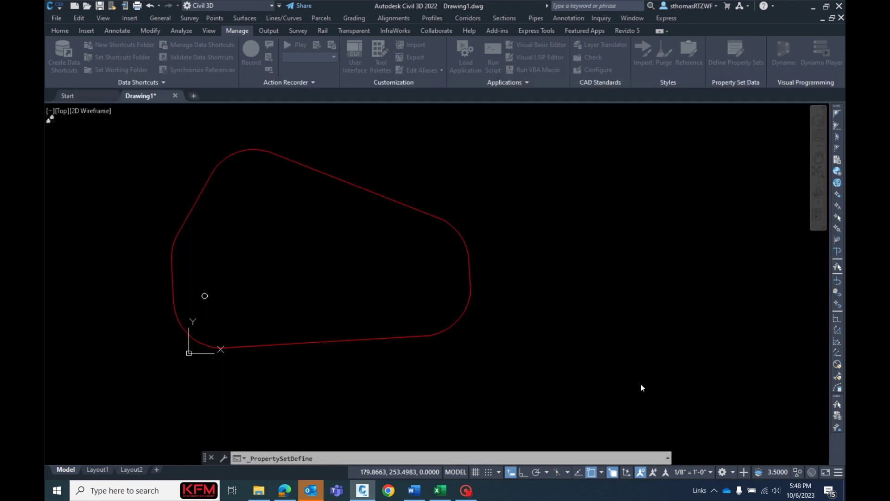
Step: Attach the Test property set to the red closed polyline through its extended data
left_click(422, 212)
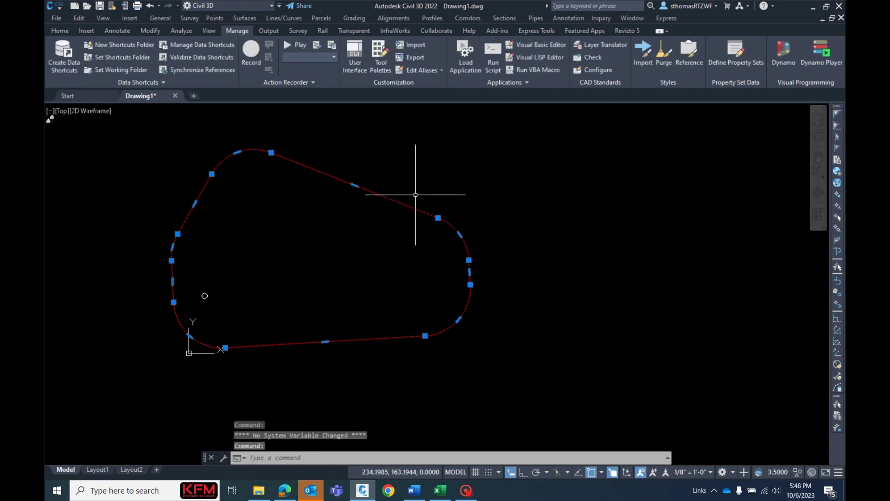
key("ctrl+1")
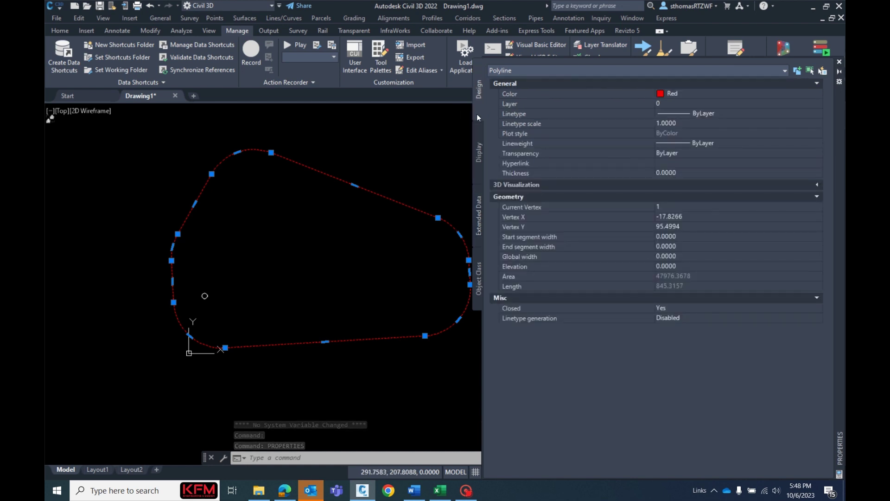
left_click(479, 206)
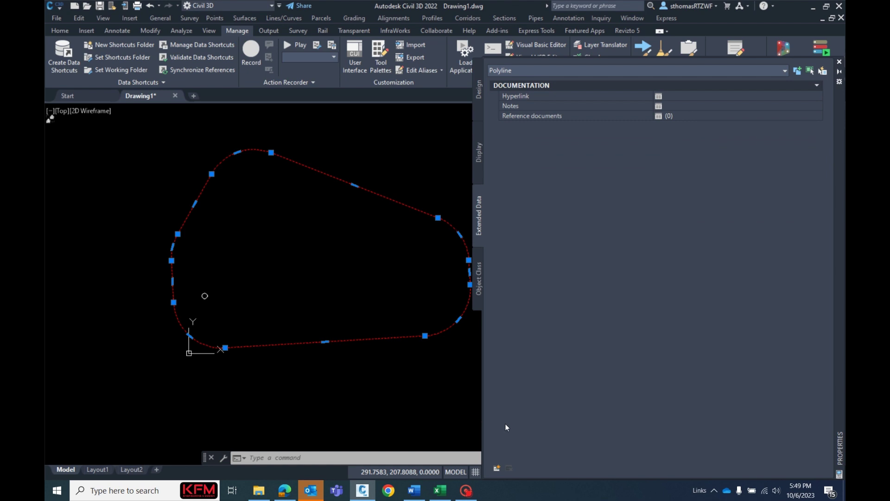
left_click(497, 469)
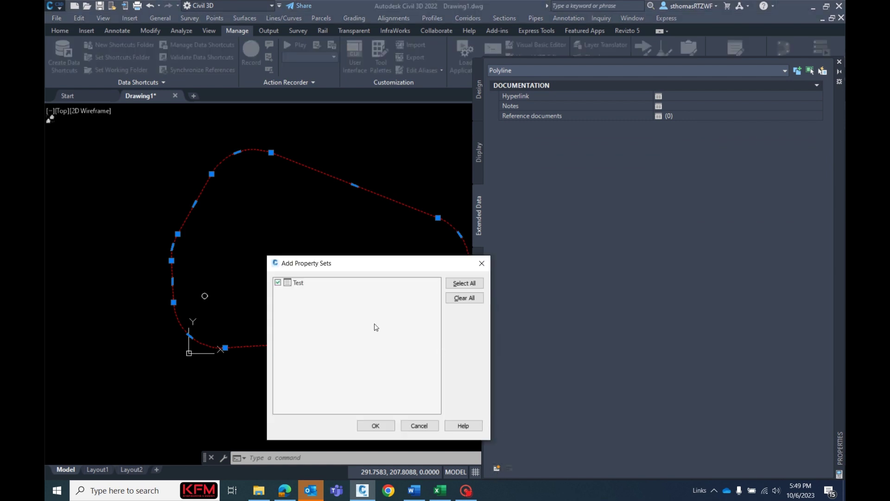
left_click(375, 426)
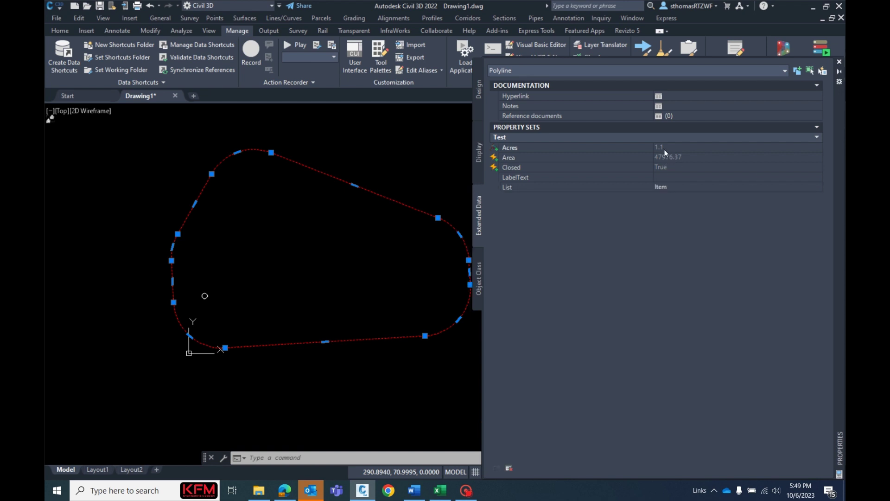
Step: Examine the polyline's editable LabelText field and the choices of its List property, then clear the selection
left_click(661, 177)
left_click(664, 185)
left_click(666, 190)
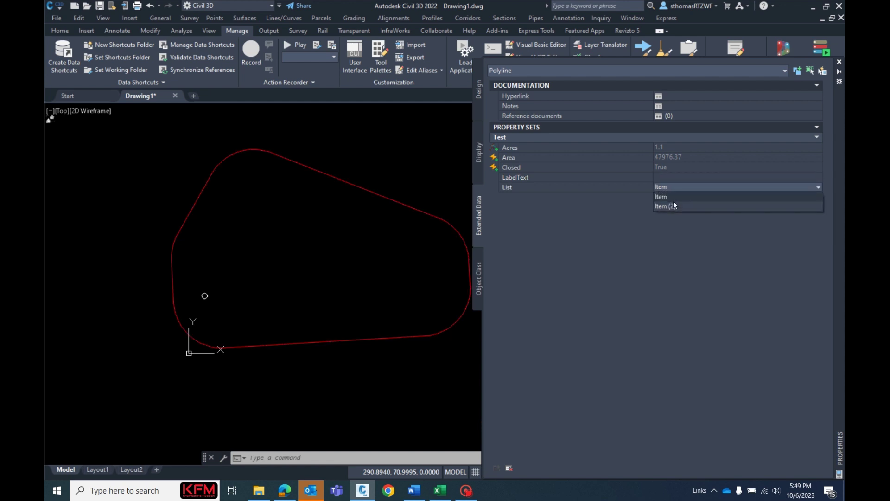
left_click(675, 198)
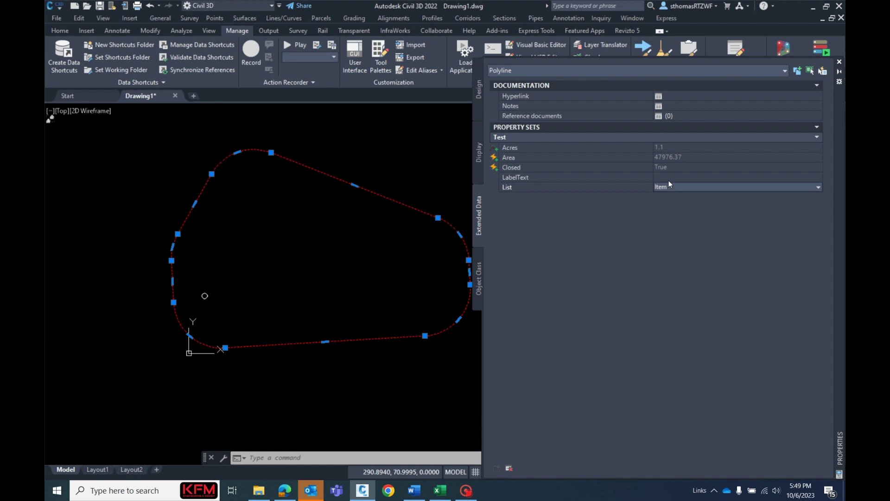
left_click(668, 179)
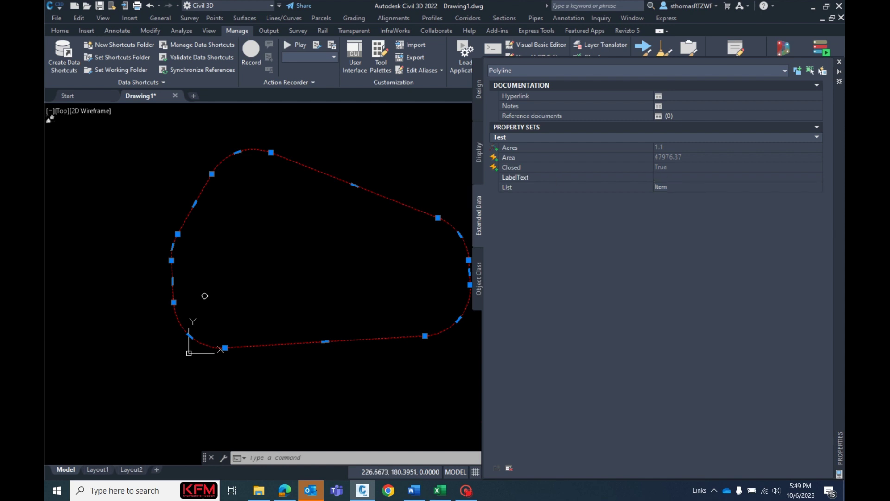
key("Escape")
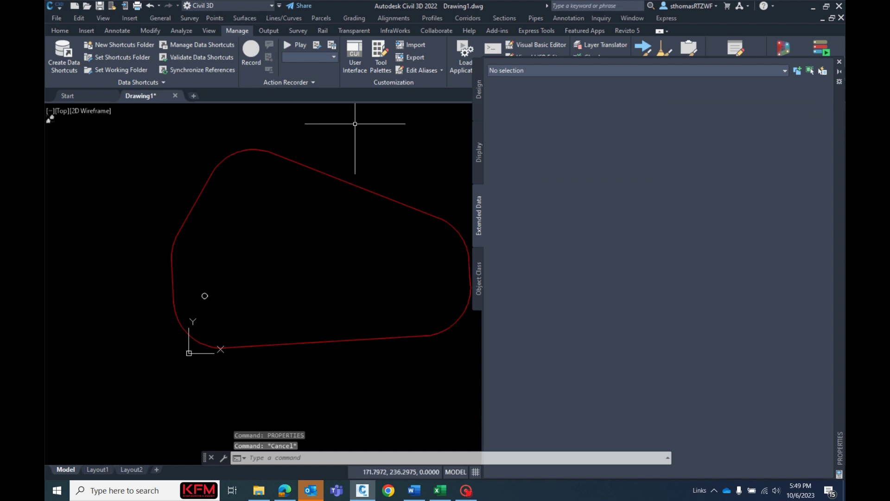
Step: Start adding labels with the feature set to Line and Curve
left_click(118, 31)
left_click(61, 51)
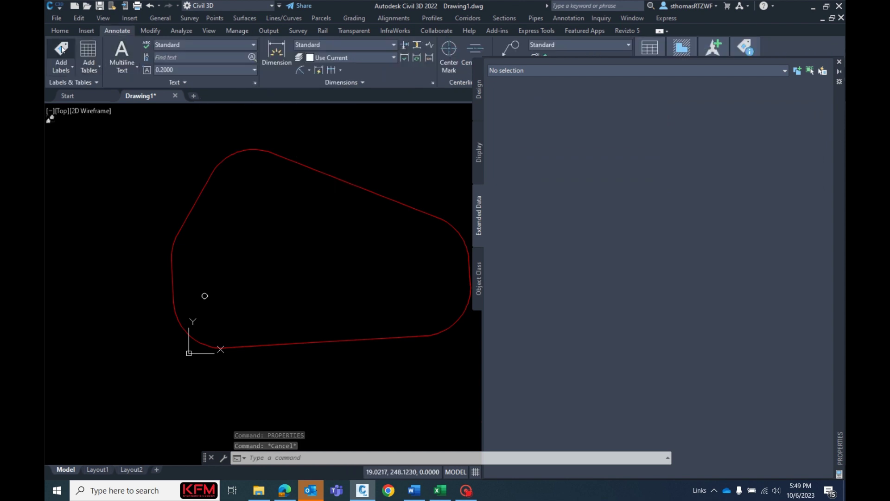
left_click(174, 220)
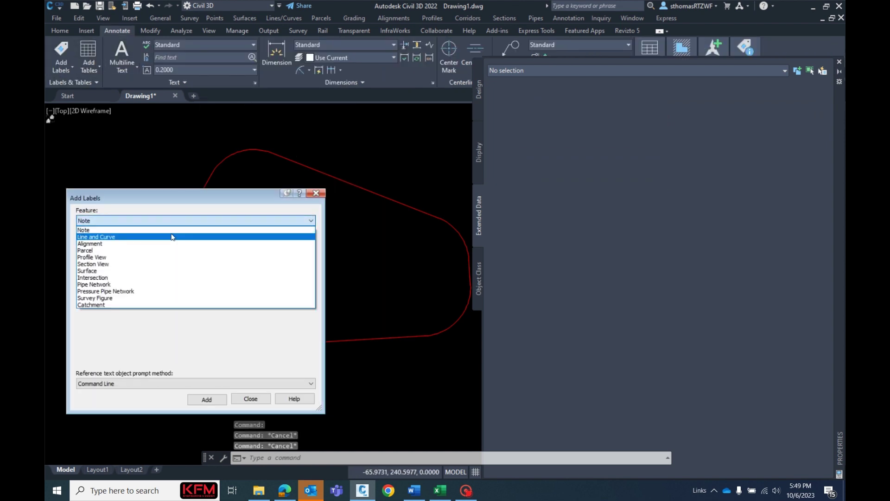
left_click(171, 237)
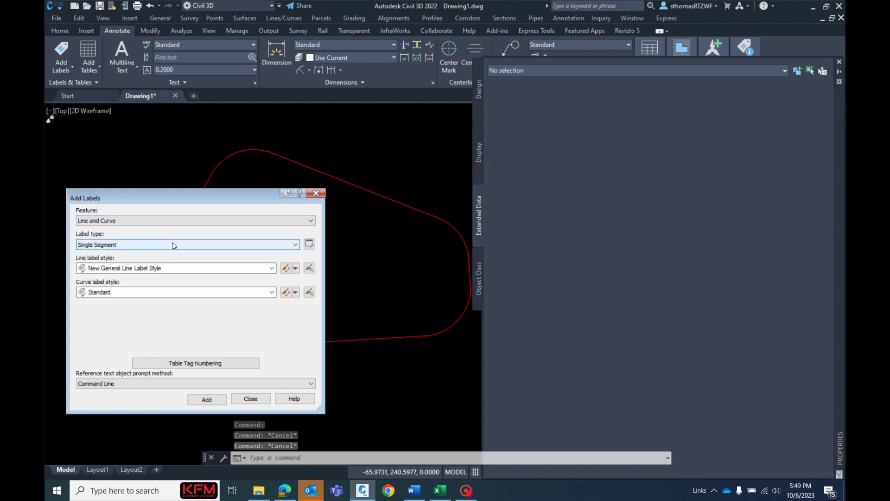
Step: Create a new line label style named Test
left_click(296, 268)
left_click(300, 280)
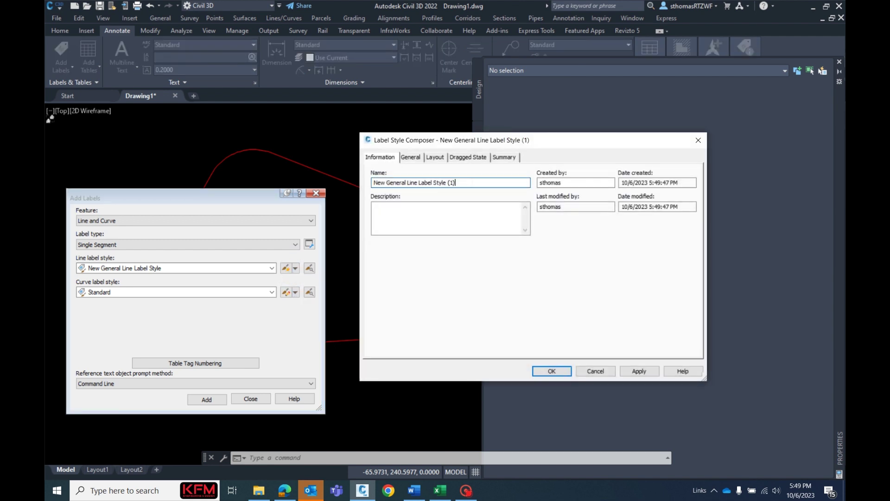
key("ctrl+shift+Left")
key("ctrl+shift+Left")
key("ctrl+shift+Left")
key("ctrl+shift+Left")
key("ctrl+shift+Left")
key("ctrl+shift+Left")
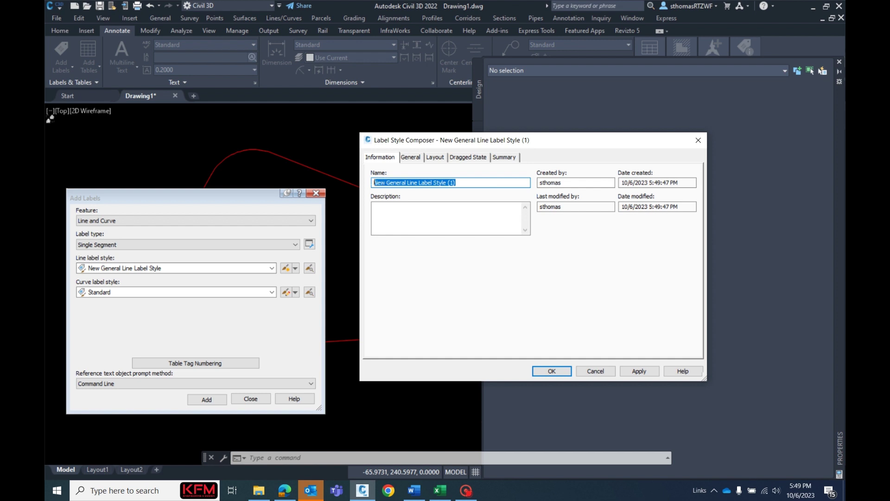
type("Test")
Step: Replace the contents of the Test label style's Bearing component with the LabelText property from the Test property set
left_click(434, 158)
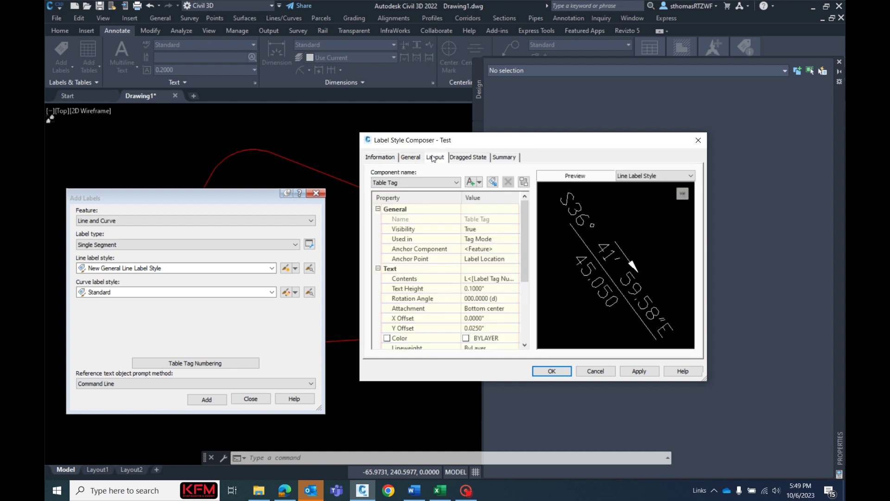
left_click(417, 183)
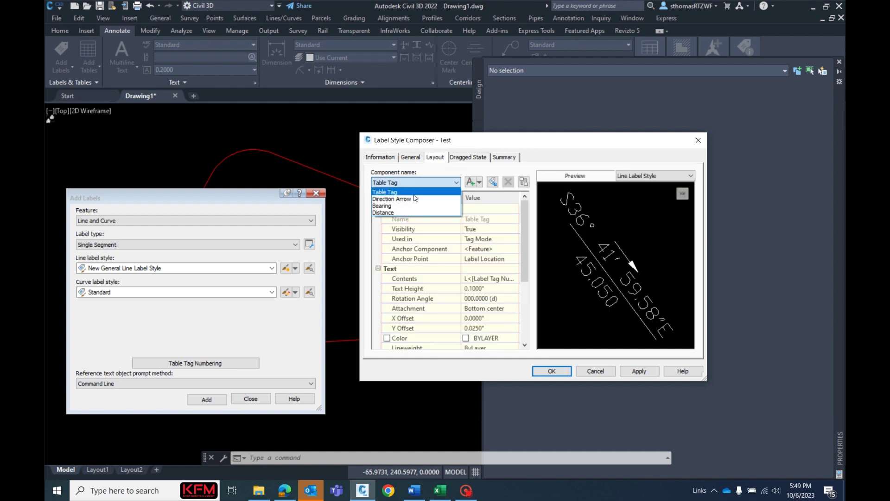
left_click(412, 208)
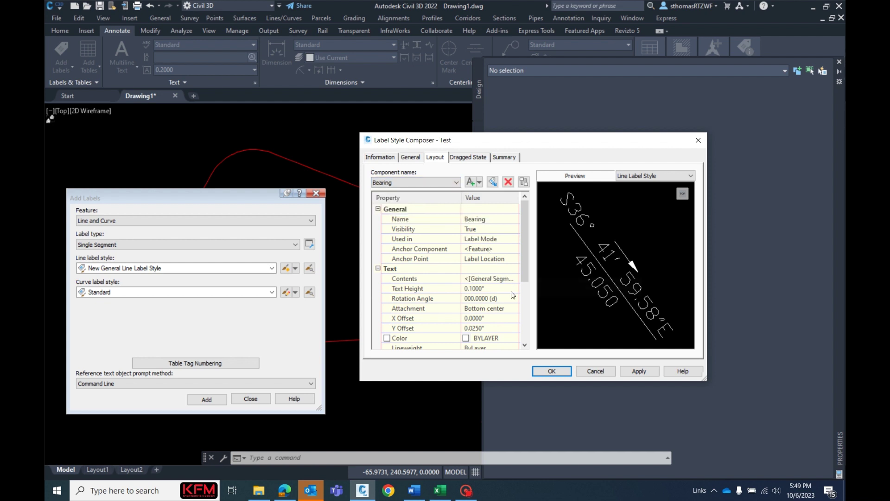
left_click(482, 288)
left_click(483, 289)
left_click(511, 279)
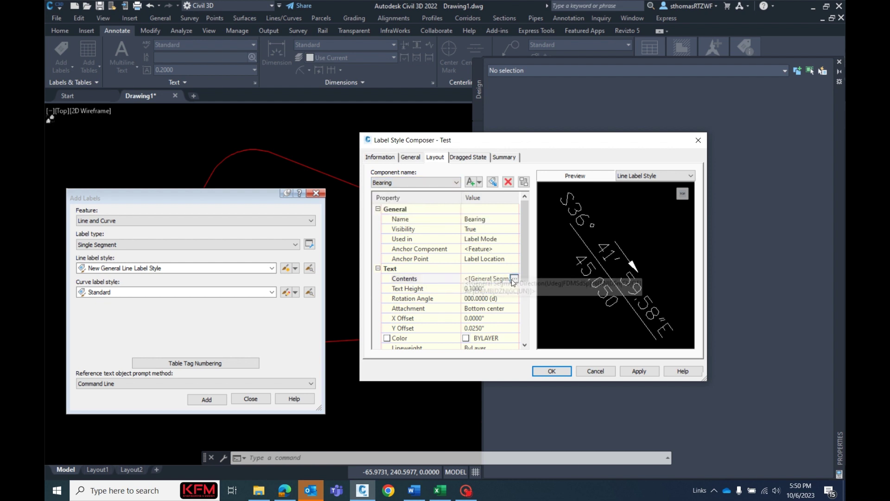
left_click(515, 278)
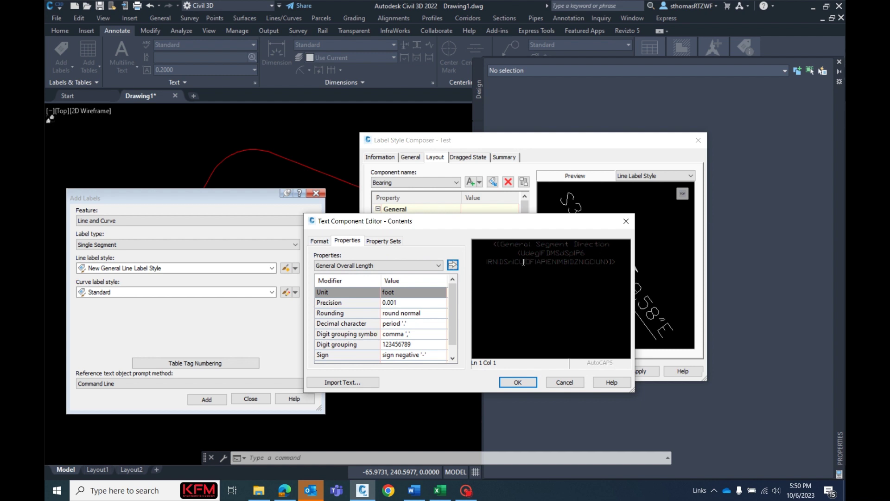
left_click(524, 262)
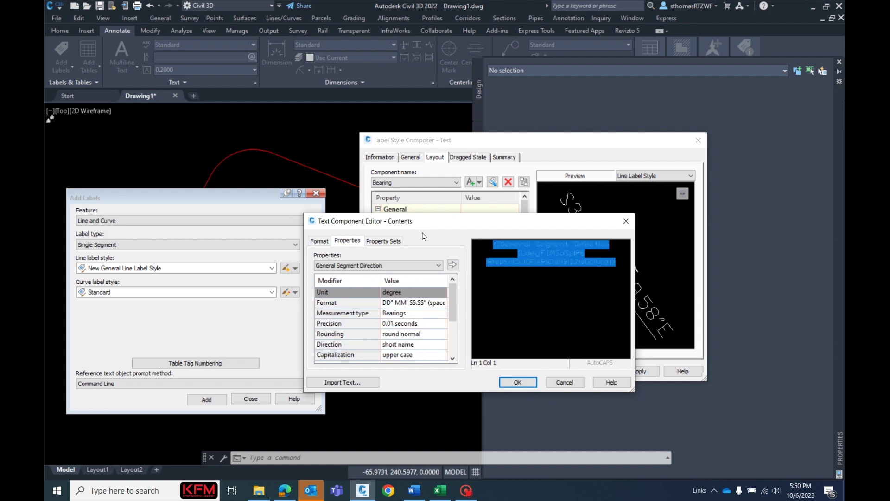
left_click(384, 240)
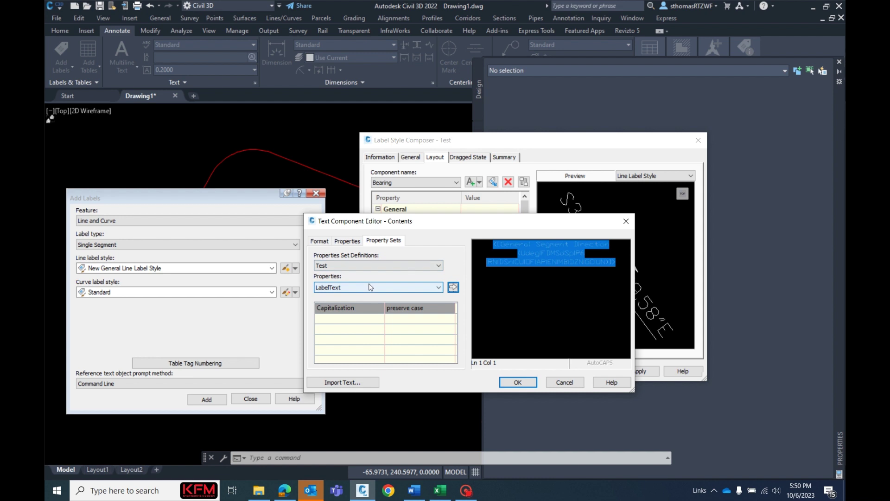
left_click(453, 287)
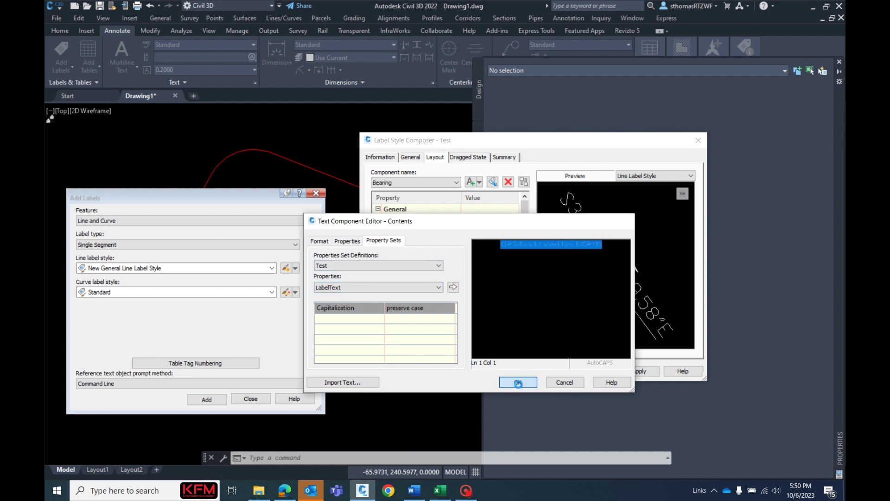
left_click(519, 382)
Step: Delete the Distance and Direction Arrow components from the Test label style and save the style
left_click(439, 185)
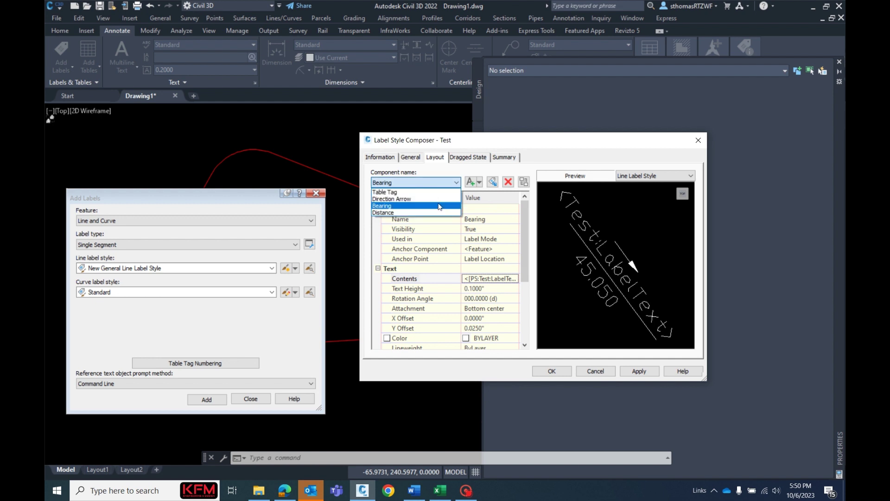
left_click(440, 212)
left_click(508, 182)
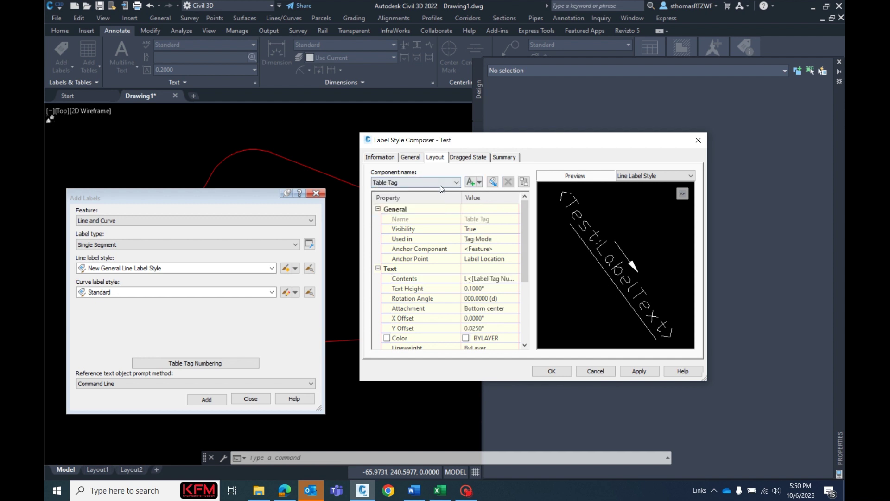
left_click(439, 182)
left_click(428, 200)
left_click(506, 186)
left_click(552, 371)
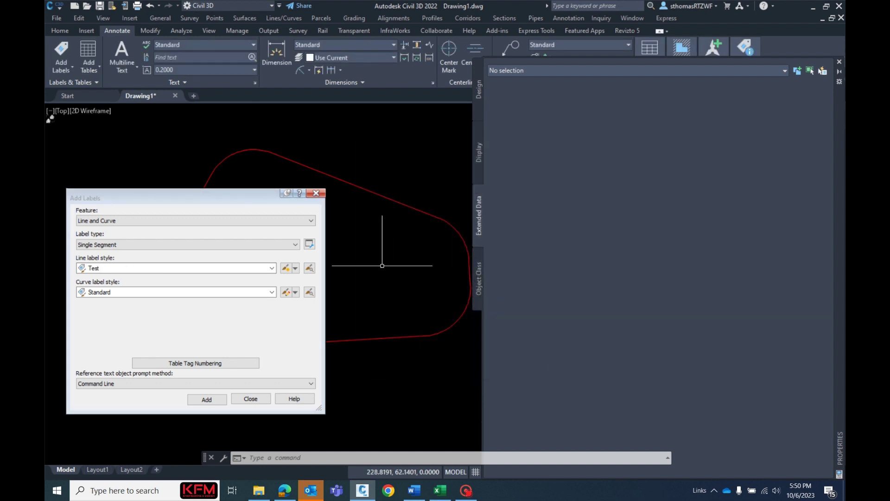
Step: Set the red polyline's LabelText property to "Text"
left_click(341, 178)
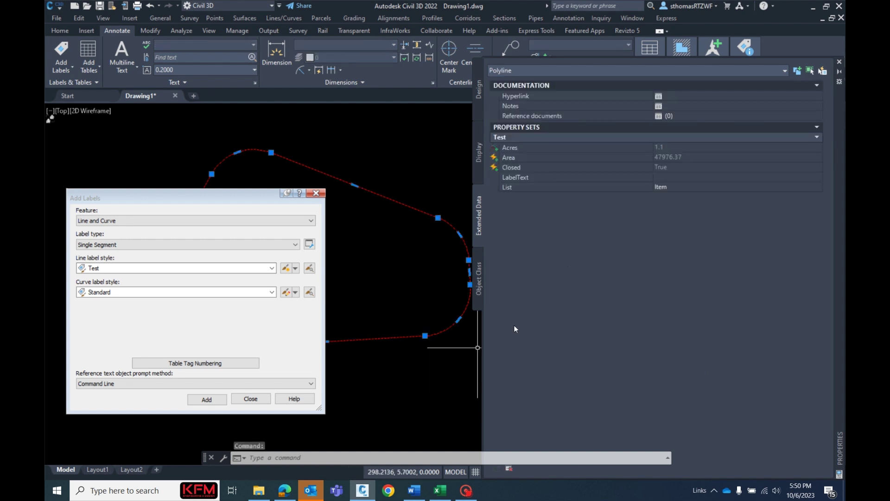
left_click(684, 175)
type("Te")
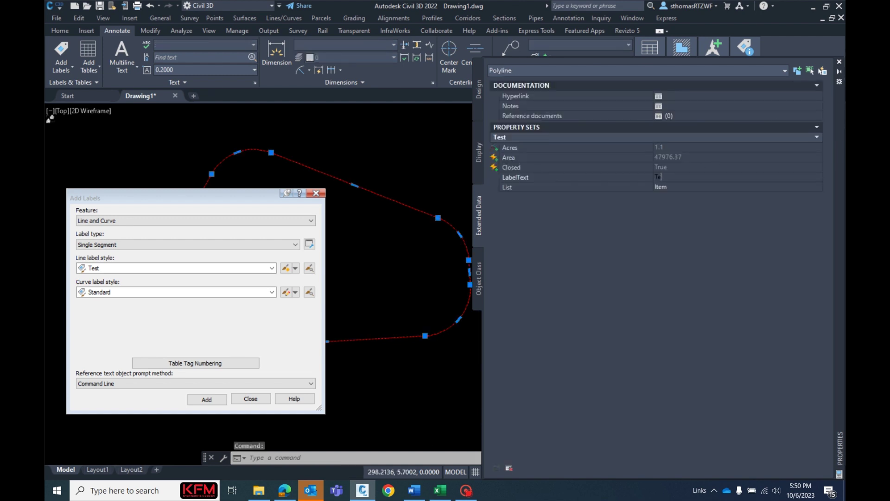
type("xt")
key("Tab")
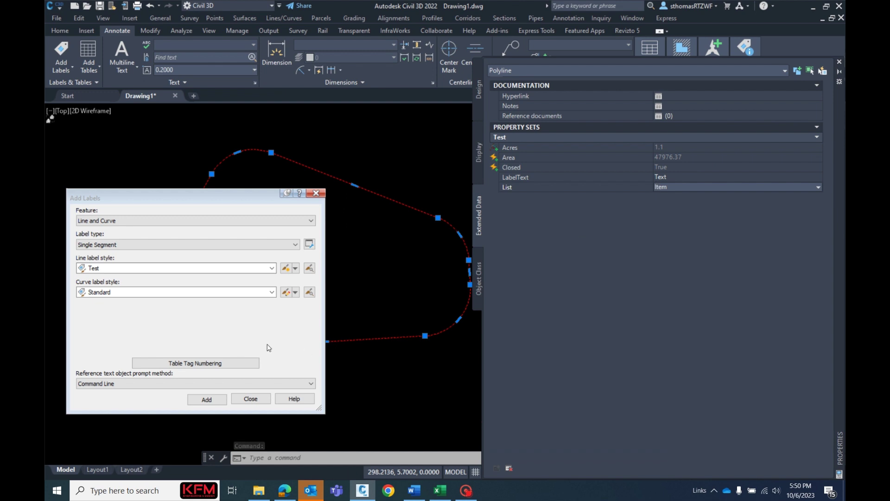
Step: Add a single segment label in the Test style to the polyline's upper-right straight segment and move its text off the line with a leader
left_click(206, 399)
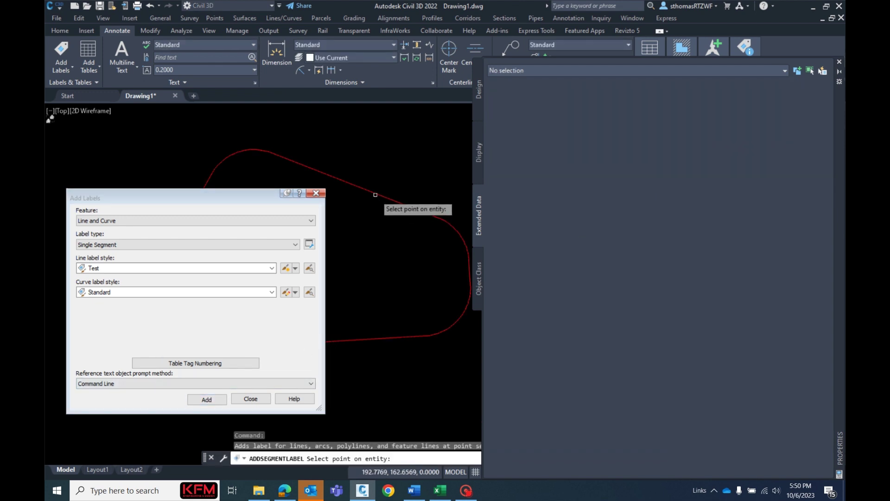
left_click(375, 194)
key("Escape")
left_click(375, 197)
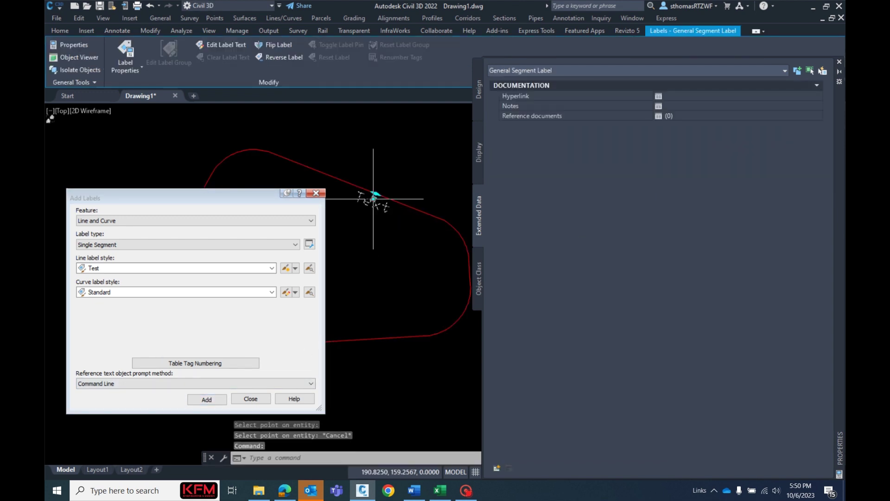
left_click(375, 195)
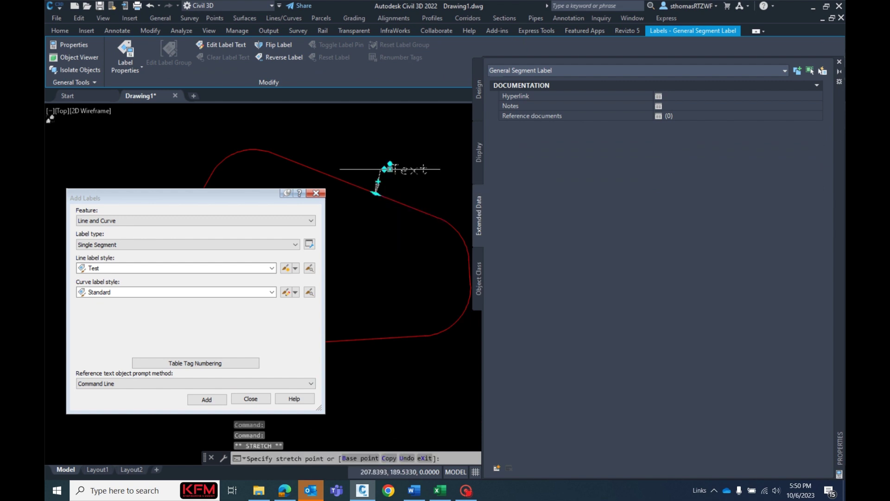
key("Escape")
Step: Change the red polyline's LabelText property to "Ffff"
left_click(408, 206)
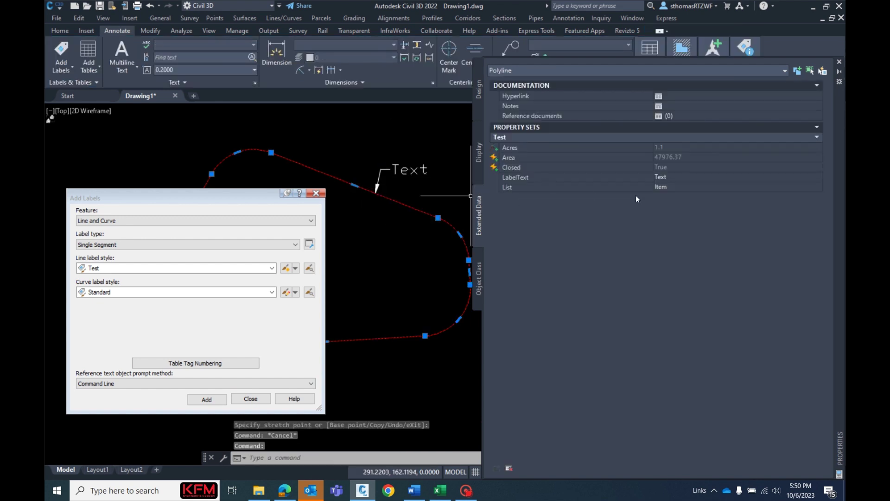
left_click(677, 179)
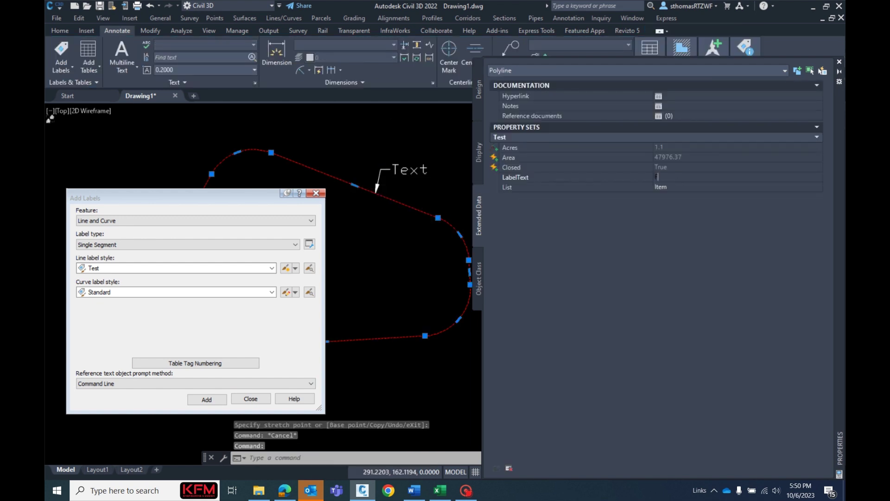
type("F")
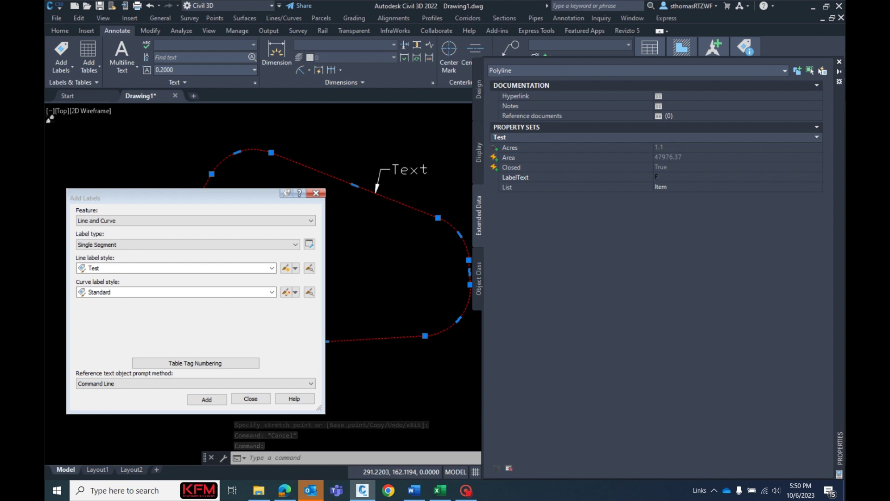
type("fff")
key("Tab")
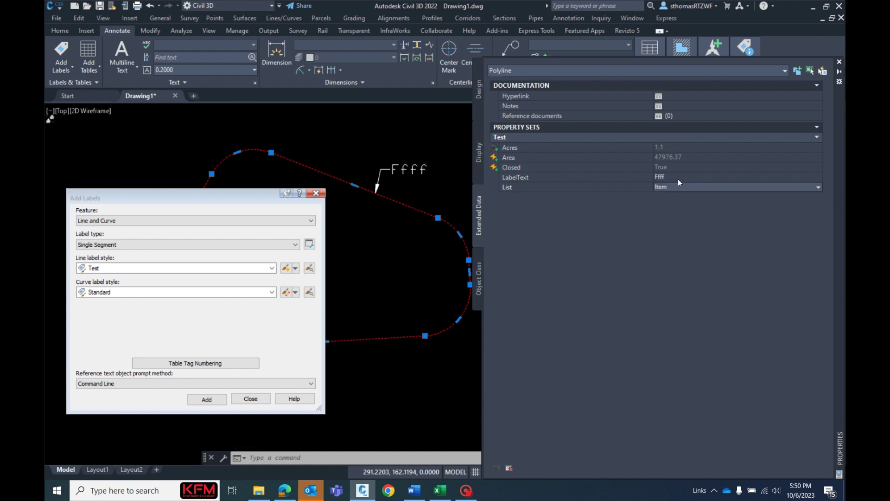
left_click(654, 176)
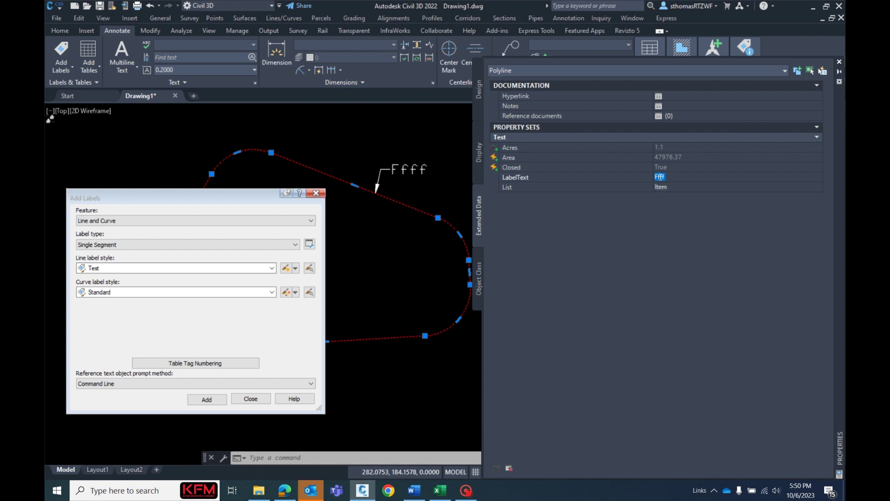
key("Escape")
left_click(419, 169)
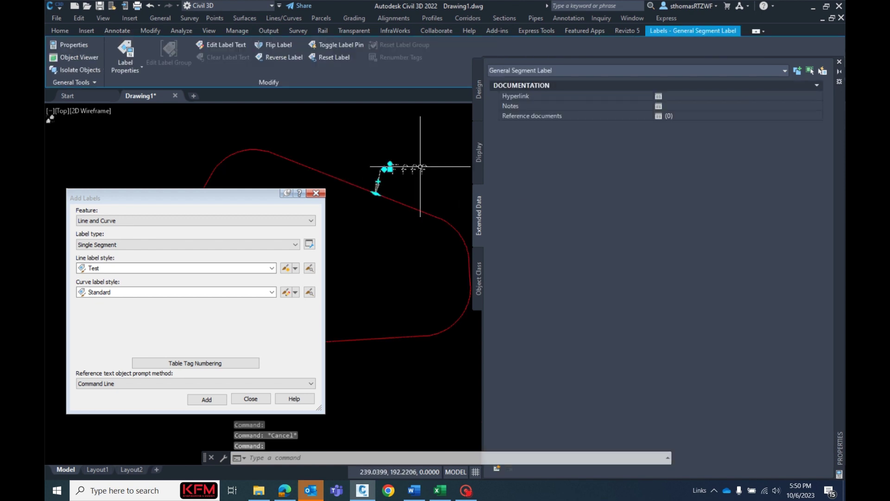
right_click(422, 171)
left_click(457, 271)
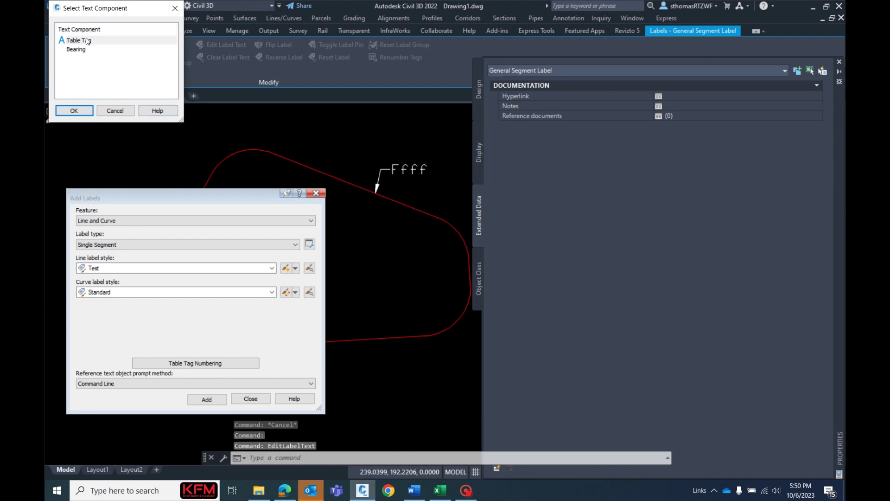
left_click(112, 112)
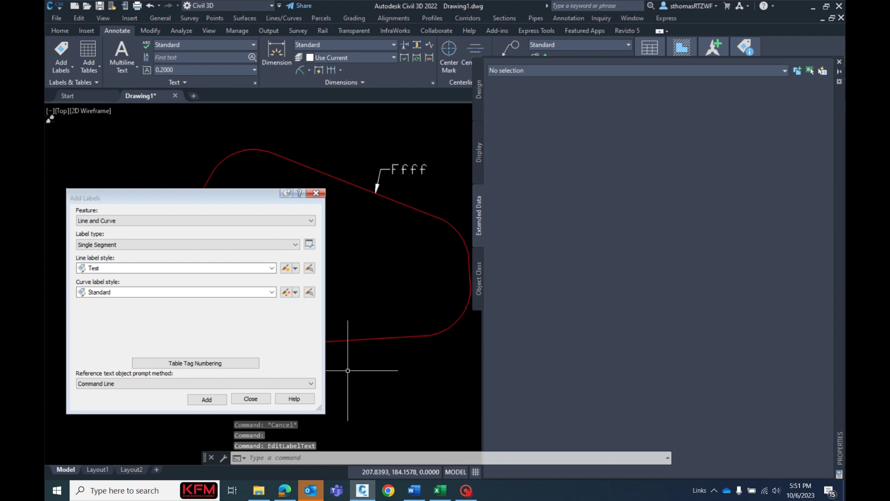
key("Escape")
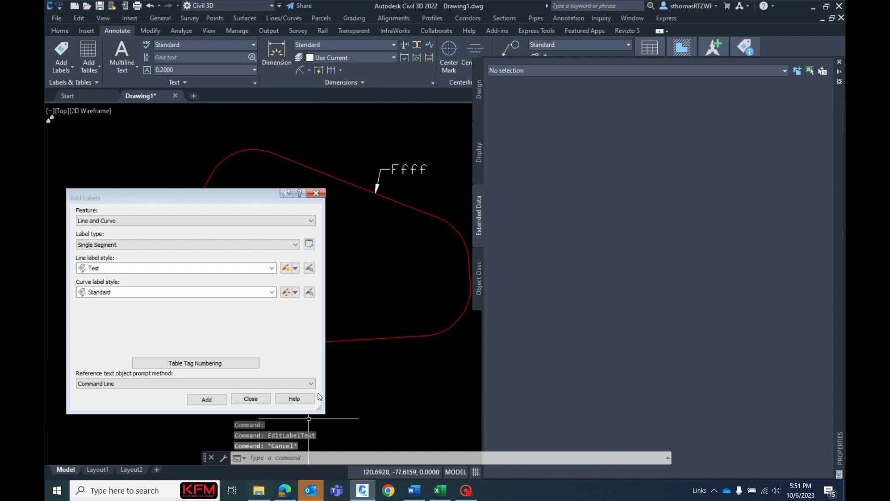
Step: Erase the segment label from the polyline and close the Add Labels dialog
left_click(421, 170)
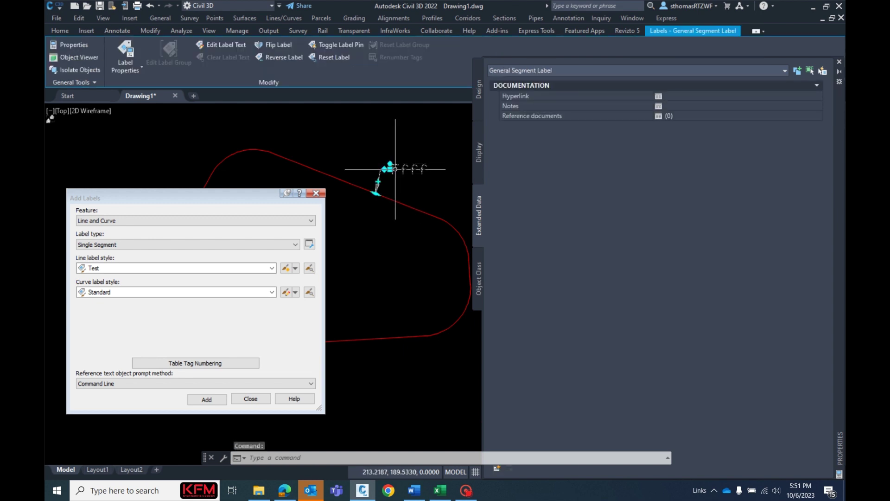
type("e")
key("Return")
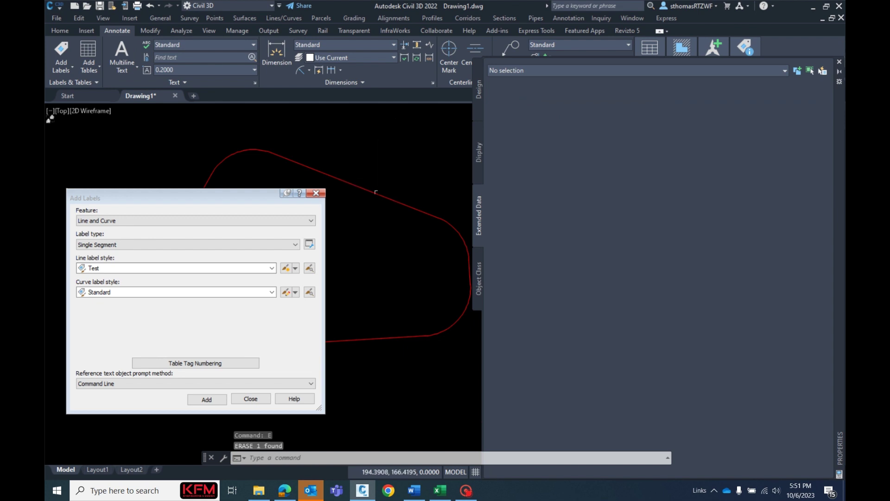
left_click(316, 193)
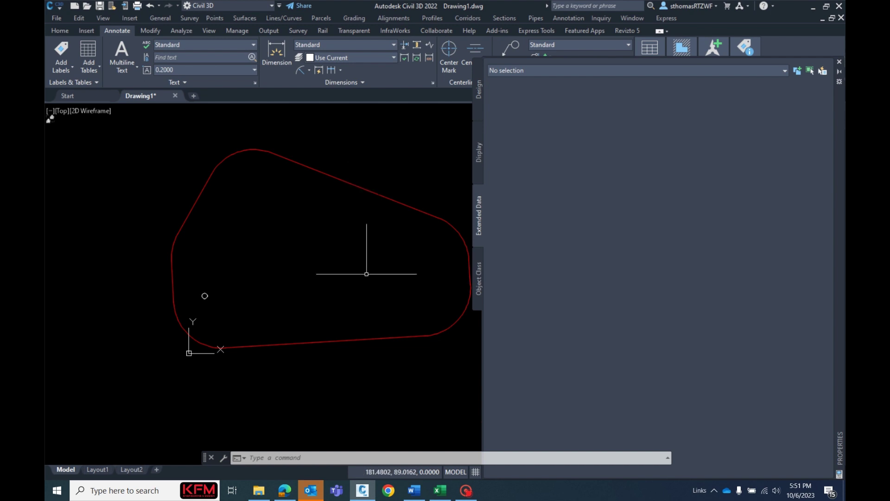
Step: Open the Snipping Tool and capture a rectangular snip of an empty area of the drawing
scroll(309, 200, "down", 6)
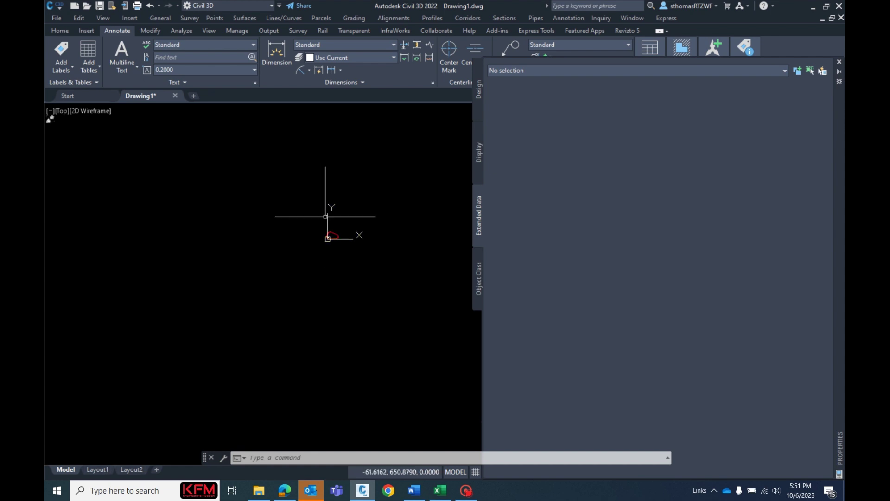
scroll(327, 218, "up", 5)
mouse_move(341, 310)
left_mouse_down()
mouse_move(328, 309)
mouse_move(159, 434)
mouse_move(204, 374)
left_mouse_up()
left_click(47, 495)
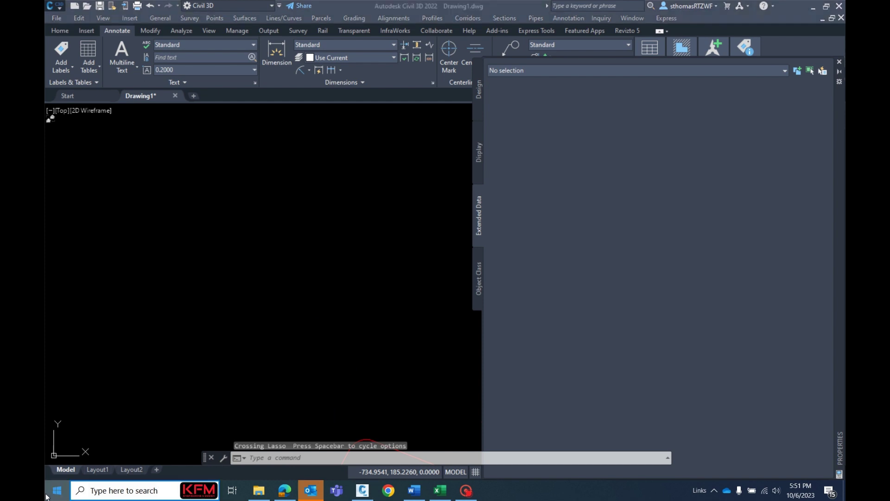
type("snip")
key("Return")
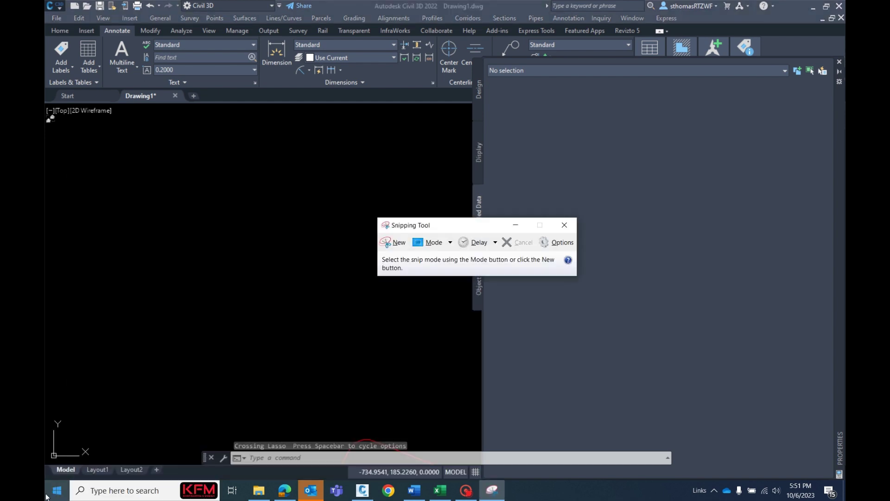
left_click(395, 242)
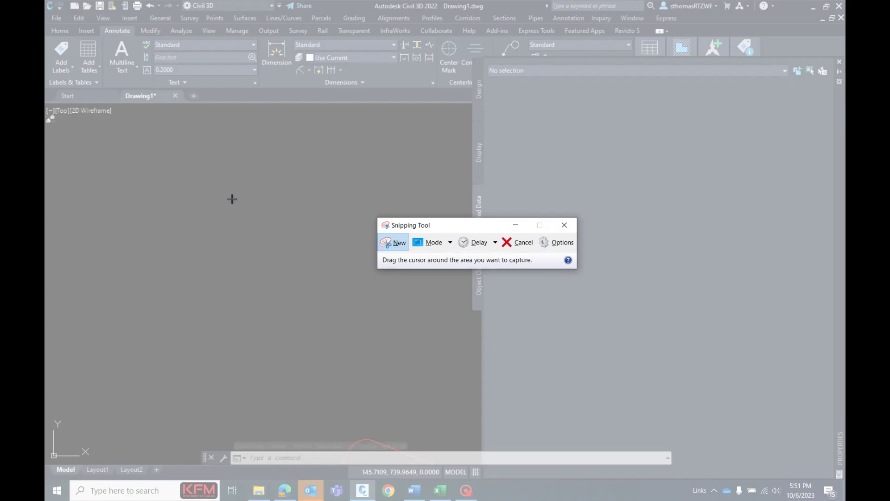
left_click_drag(108, 145, 440, 377)
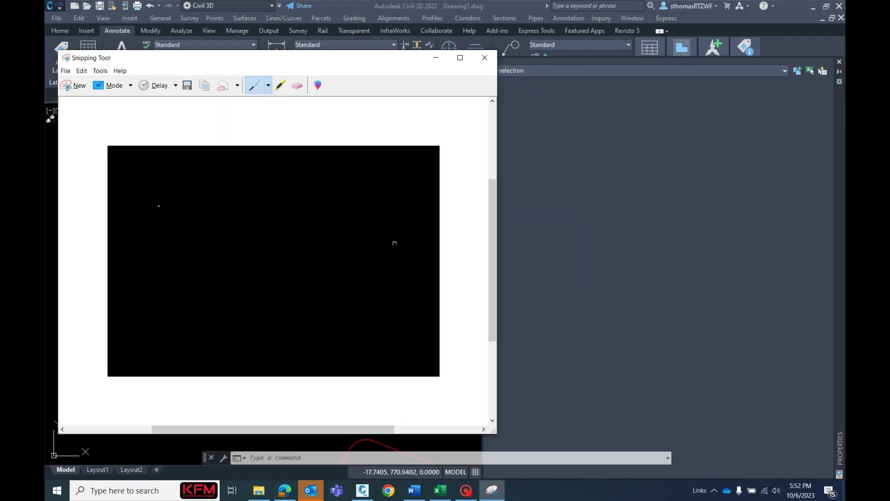
Step: Sketch a pond on the snip in red, with an oval rim, sloping sides, a flat bottom and a depth mark, and minimize the Snipping Tool
mouse_move(292, 191)
left_mouse_down()
mouse_move(195, 193)
mouse_move(259, 215)
mouse_move(328, 211)
left_mouse_up()
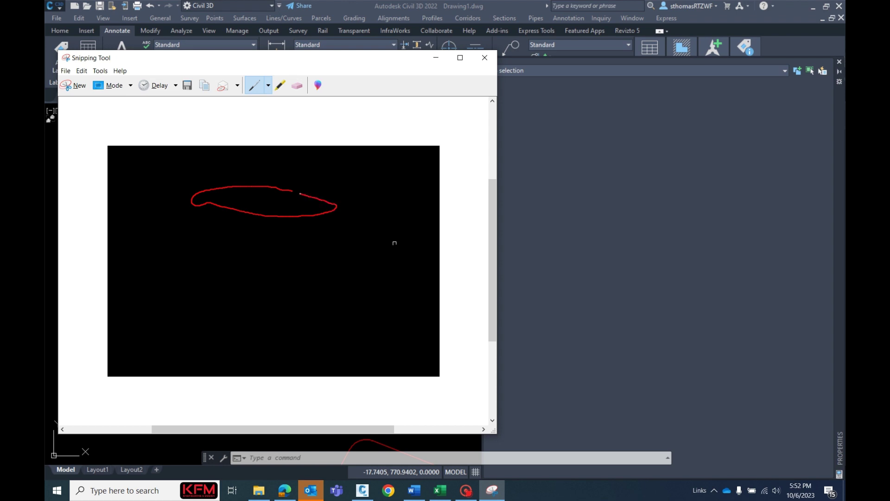
left_click_drag(293, 191, 294, 188)
mouse_move(154, 205)
left_mouse_down()
mouse_move(168, 201)
mouse_move(160, 251)
left_mouse_up()
left_click_drag(193, 205, 231, 248)
left_click_drag(234, 250, 311, 251)
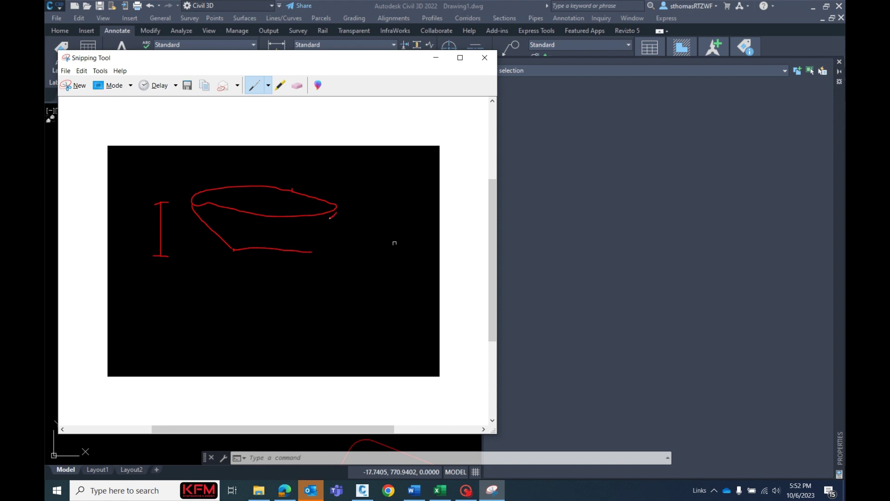
left_click_drag(329, 218, 311, 256)
right_click(442, 65)
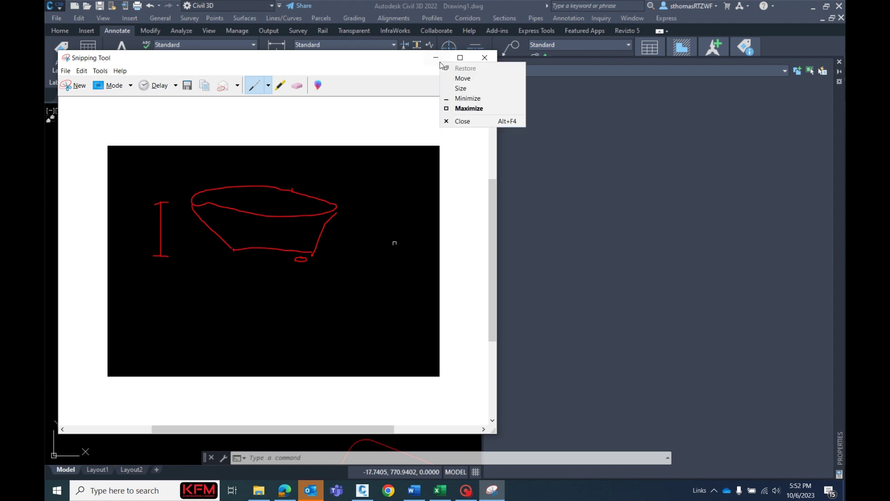
left_click(435, 57)
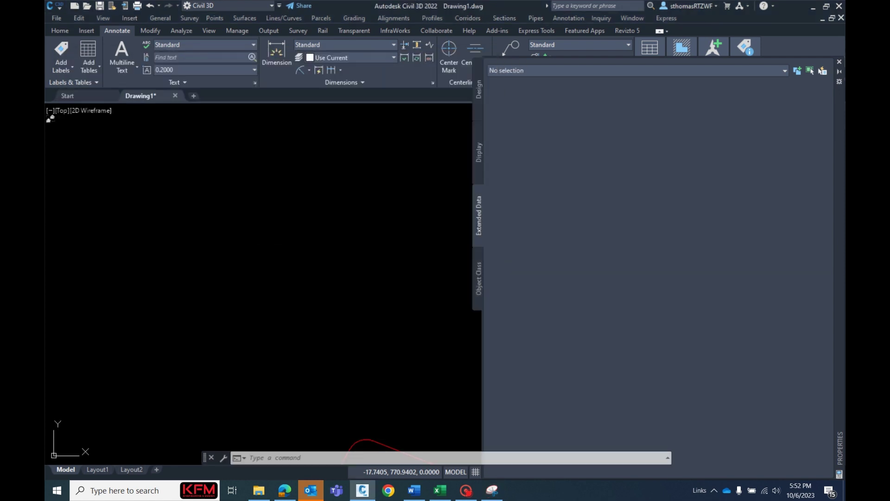
Step: Bring the whole red polyline back into view near the middle of the drawing area
scroll(331, 324, "down", 3)
scroll(332, 329, "up", 3)
type("p")
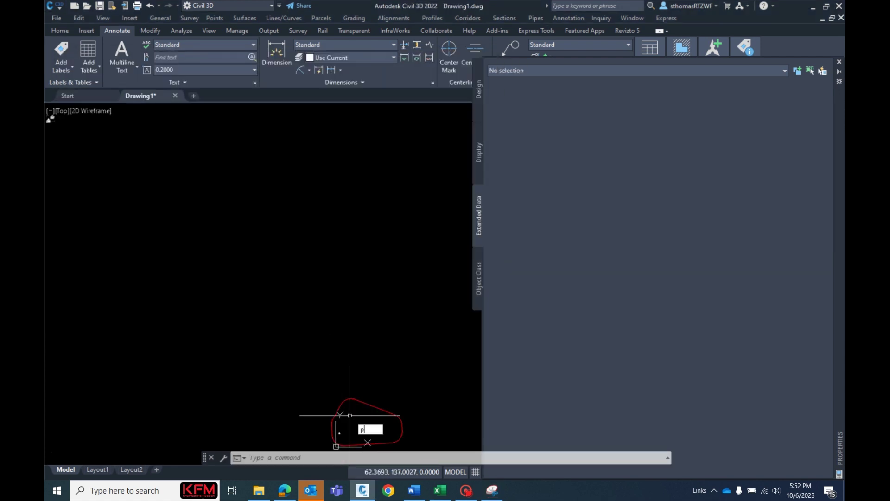
key("Return")
left_click_drag(349, 414, 307, 240)
scroll(306, 240, "up", 8)
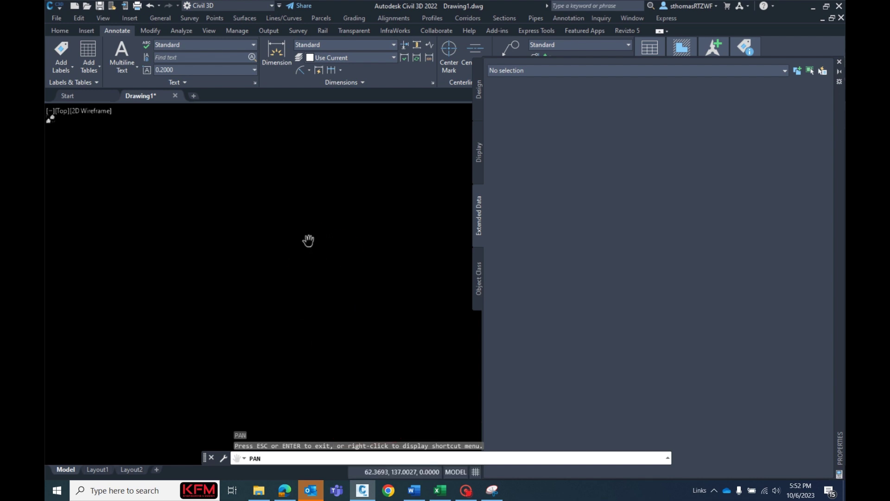
scroll(309, 240, "down", 4)
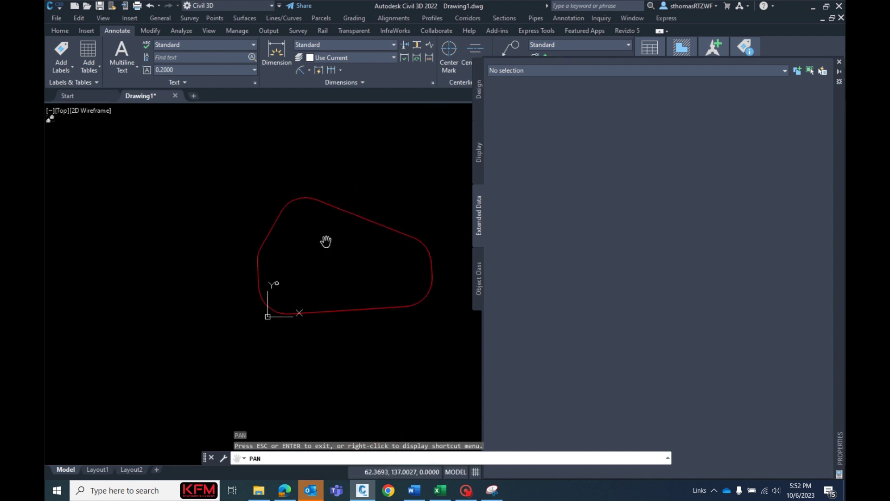
left_click_drag(312, 240, 282, 236)
key("Escape")
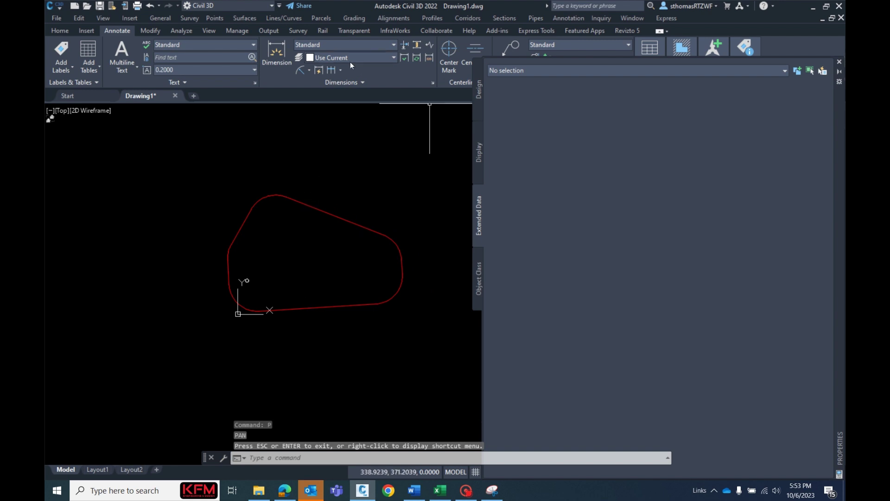
Step: Open the property set definitions in the Style Manager and display the OUTFALL definition from OUTFALL_ps.dwg
left_click(251, 32)
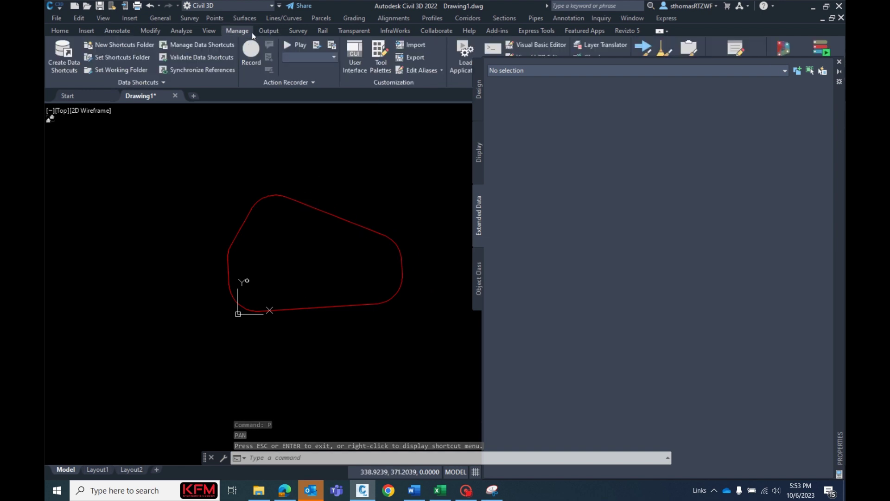
left_click(737, 49)
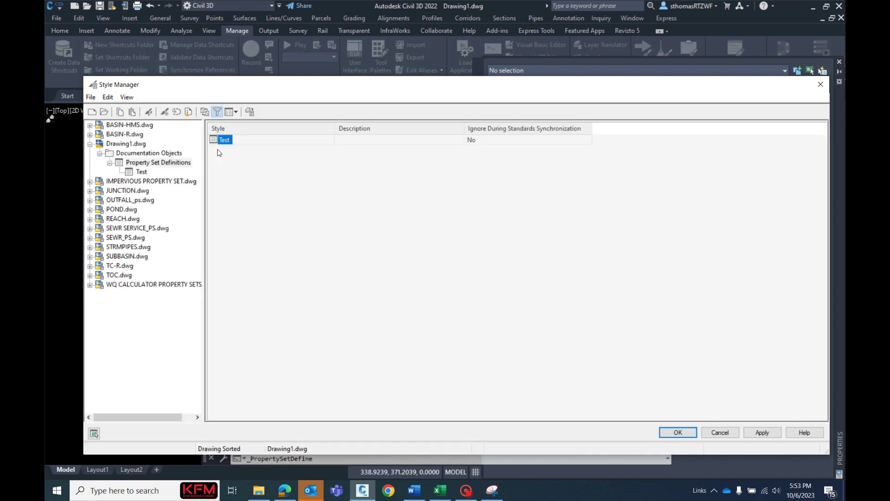
left_click(91, 201)
left_click(99, 210)
left_click(110, 218)
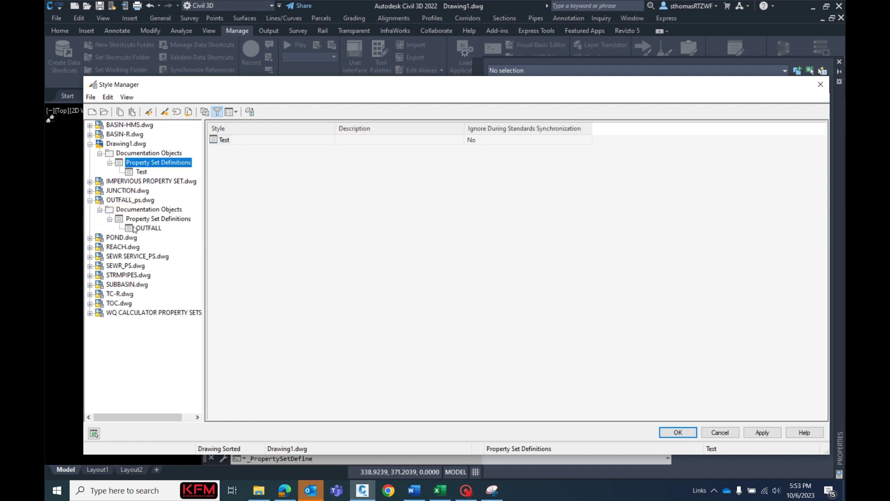
left_click(136, 229)
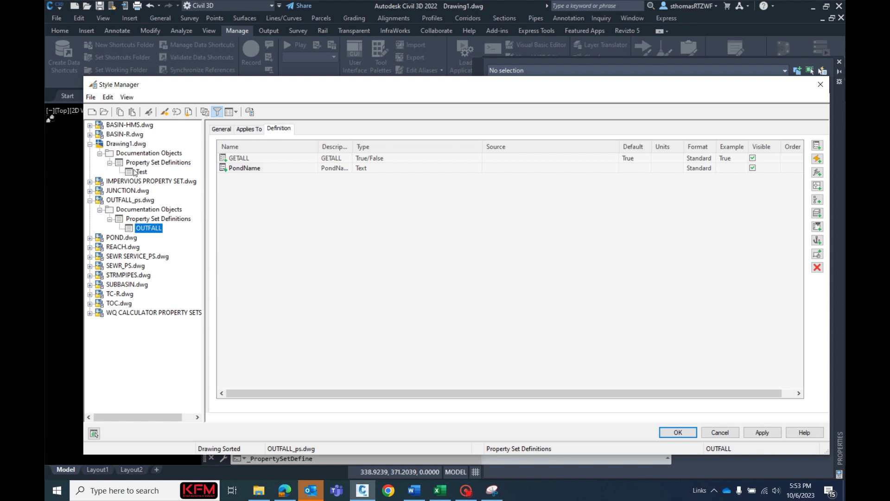
Step: Copy the OUTFALL definition from OUTFALL_ps.dwg into Drawing1.dwg's Property Set Definitions
right_click(141, 232)
left_click(139, 230)
left_click(129, 163)
left_click_drag(128, 164, 128, 163)
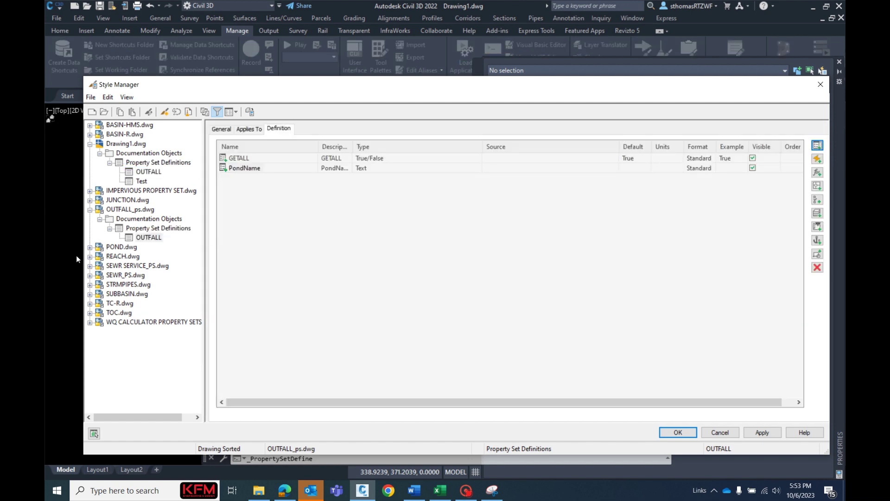
Step: Display the properties of the POND property set definition in POND.dwg
left_click(90, 247)
left_click(100, 257)
left_click(110, 265)
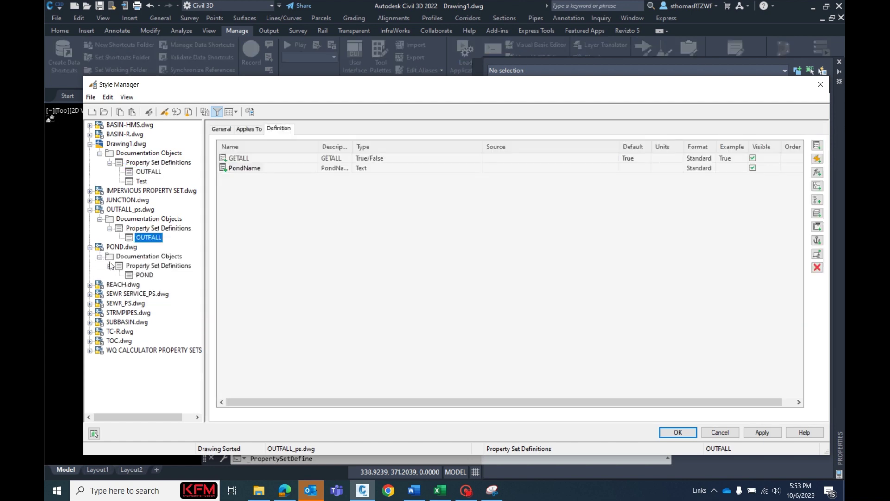
left_click(135, 266)
left_click(141, 275)
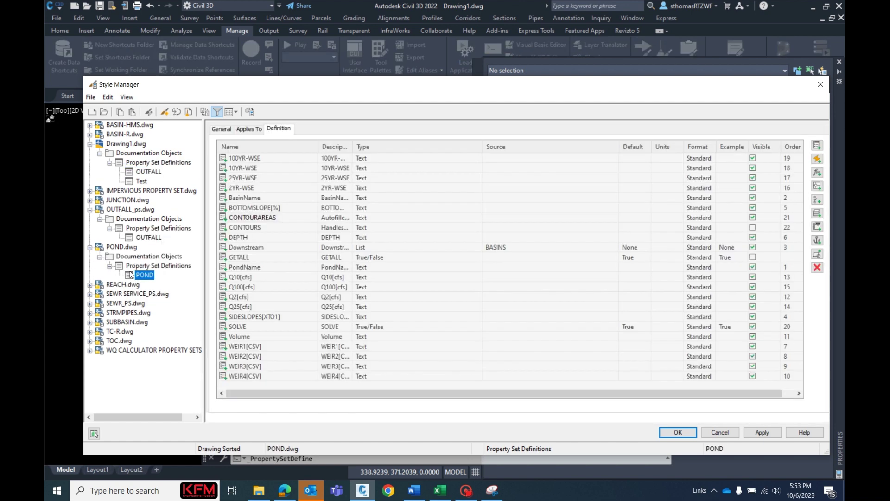
Step: Copy the POND definition from POND.dwg into Drawing1.dwg's Property Set Definitions and accept the Style Manager changes
left_click_drag(135, 275, 130, 162)
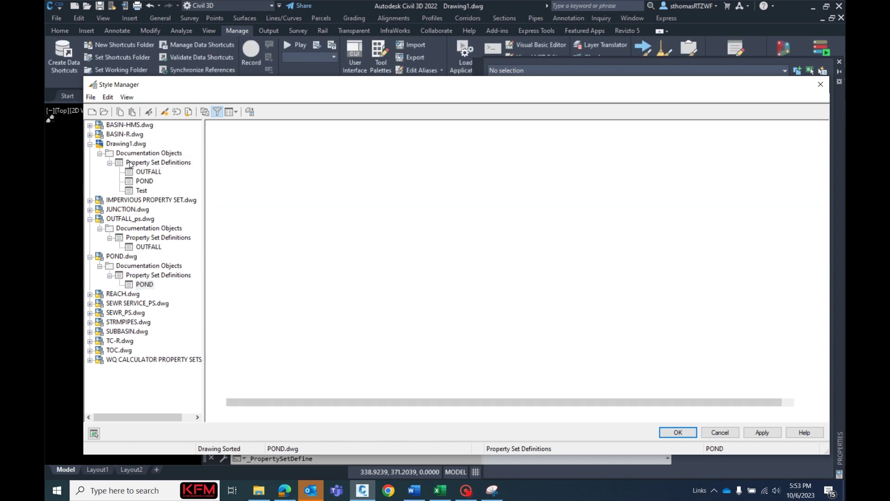
left_click(693, 429)
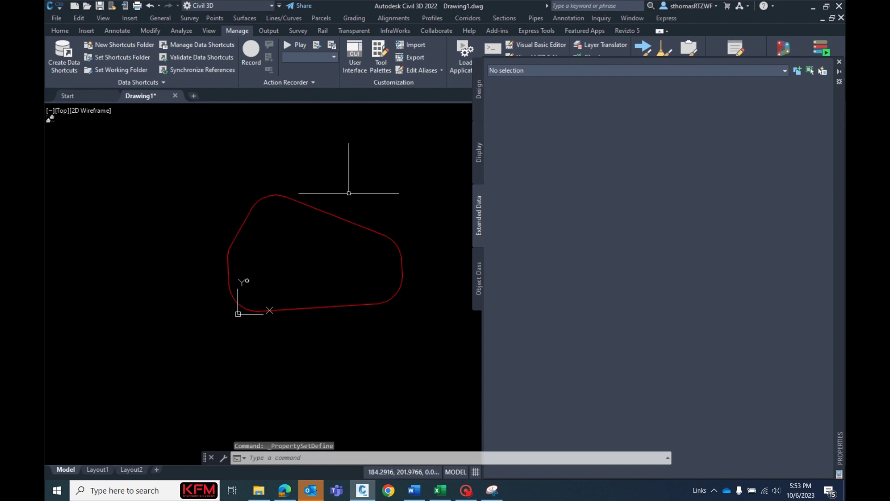
Step: Remove the Test property set from the red polyline
left_click(343, 191)
left_click(314, 224)
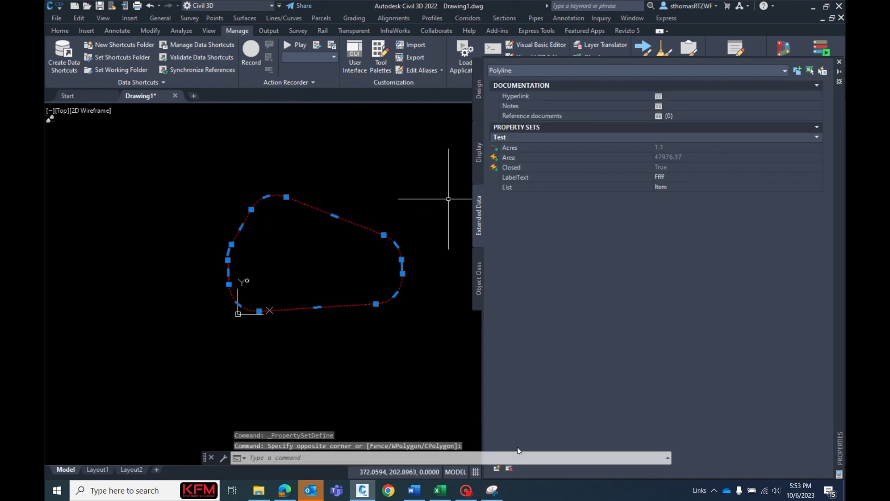
left_click(509, 468)
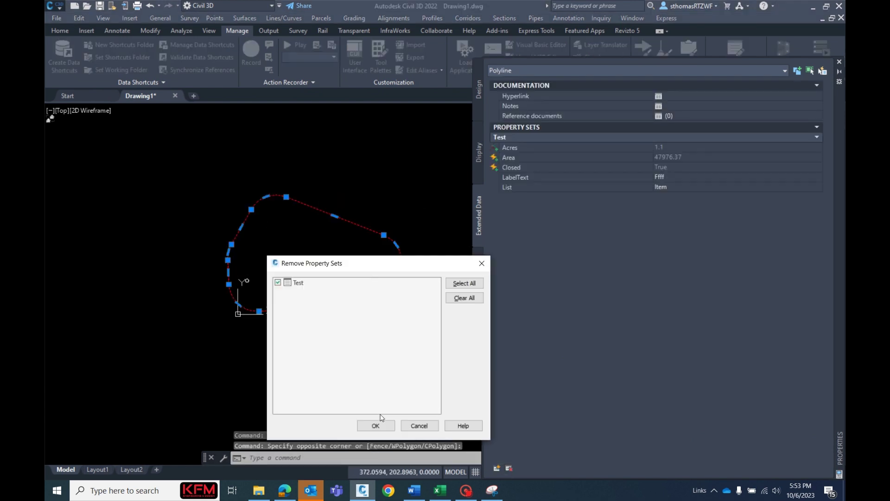
left_click(376, 425)
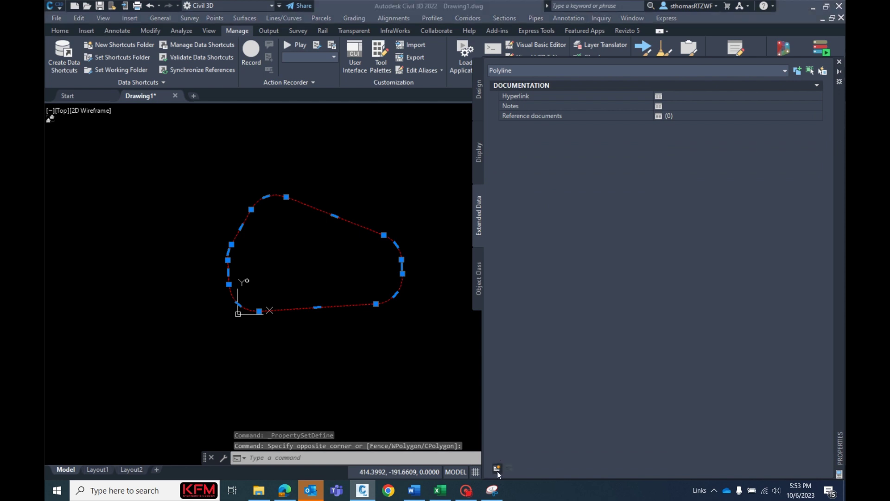
Step: Attach only the POND property set to the red polyline, leaving Test out
left_click(496, 468)
left_click(284, 294)
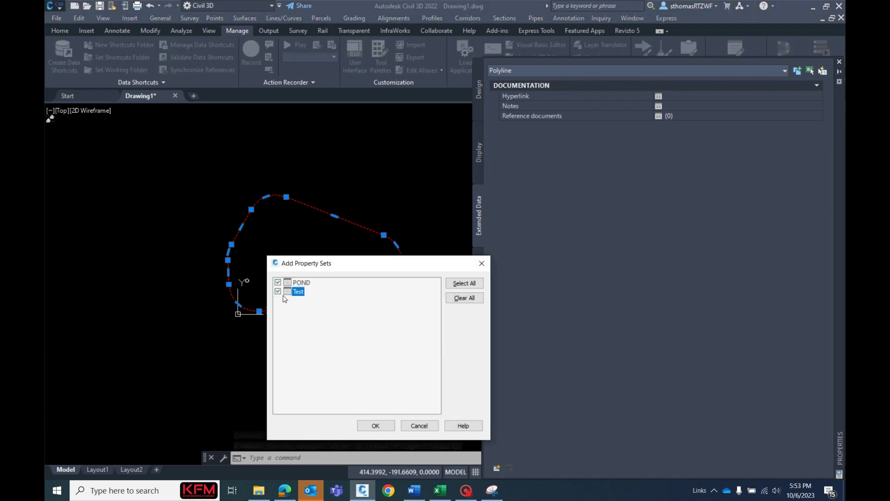
left_click(277, 291)
left_click(375, 425)
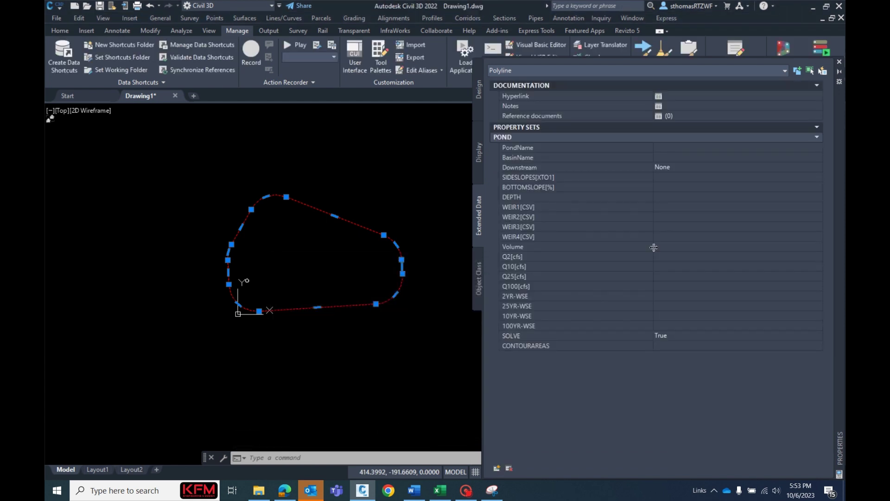
Step: Fill in the polyline's POND set with PondName Pond, SIDESLOPES[XTO1] 3, BOTTOMSLOPE[%] 1 and DEPTH 6, and deselect it
left_click(671, 149)
left_click(669, 156)
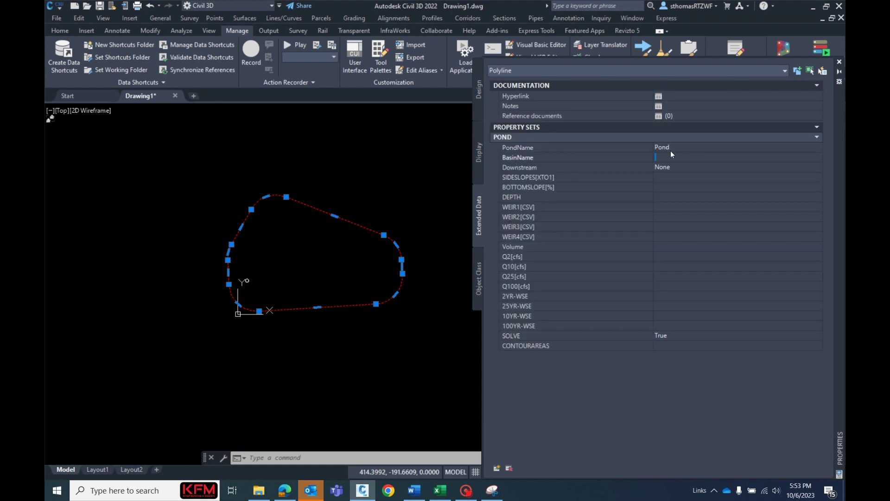
left_click(666, 178)
type("3")
left_click(666, 197)
left_click(667, 187)
type("1")
left_click(665, 198)
type("6")
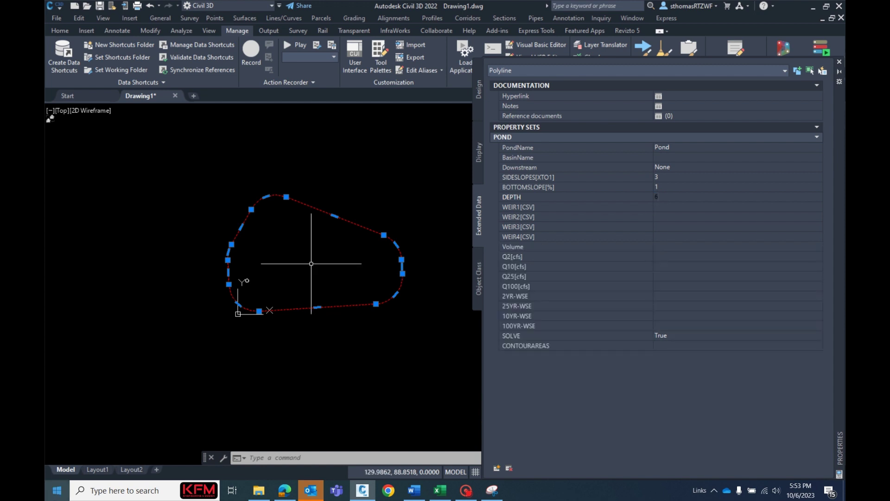
key("Escape")
left_click(186, 375)
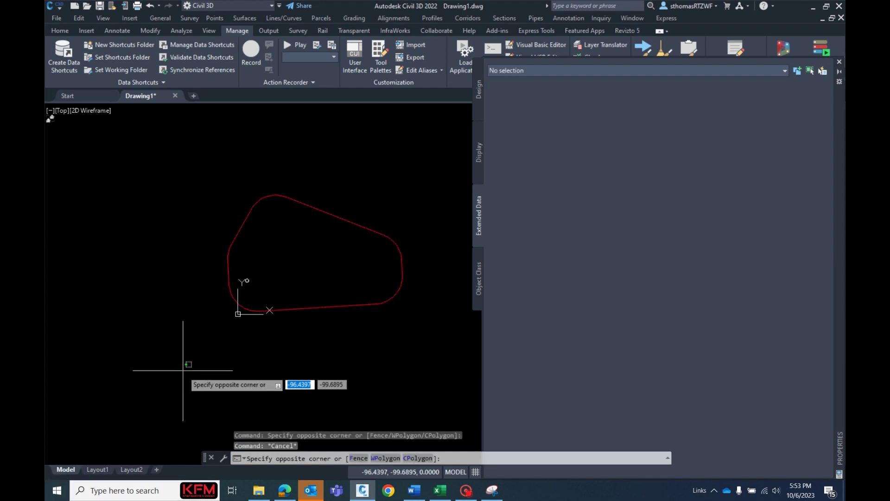
key("Escape")
Step: Attach the OUTFALL property set to the small circle inside the polyline
left_click(245, 281)
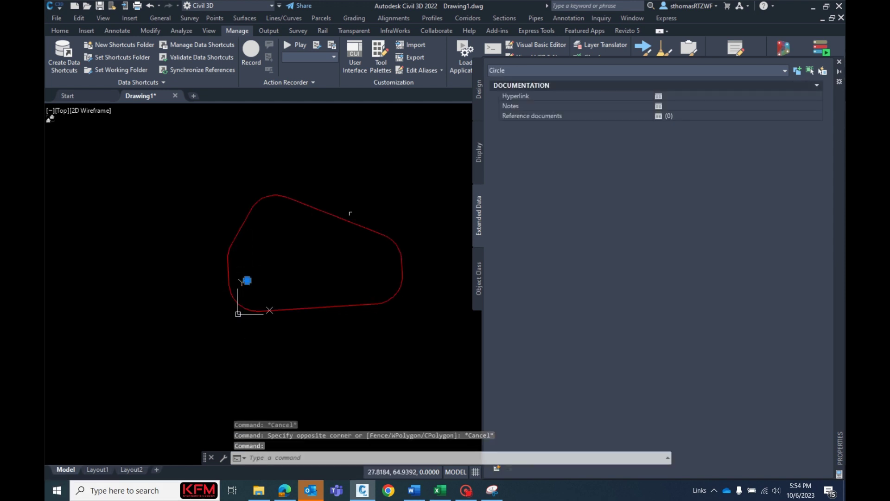
left_click(497, 467)
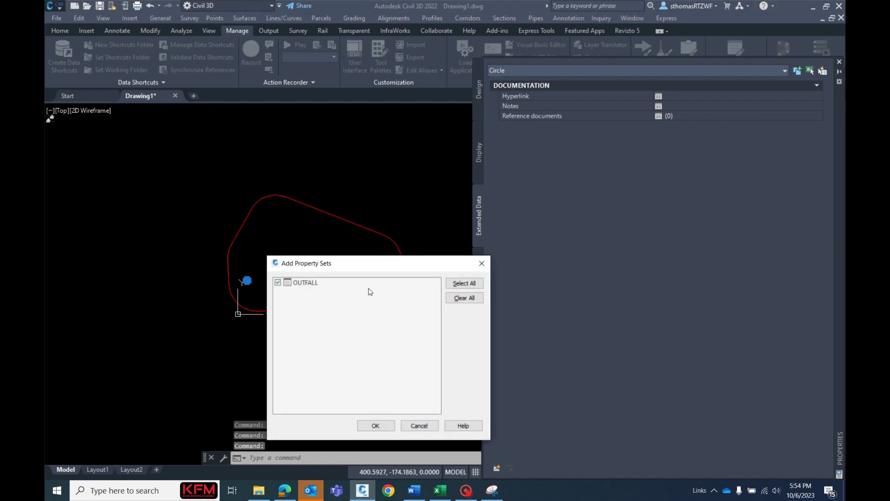
left_click(377, 428)
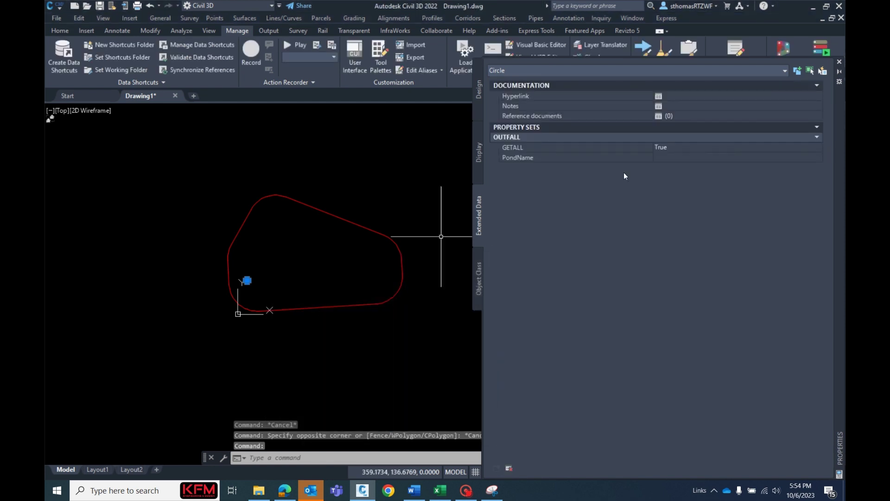
Step: Set the circle's OUTFALL PondName to Pond and clear the selection
left_click(659, 159)
type("Po")
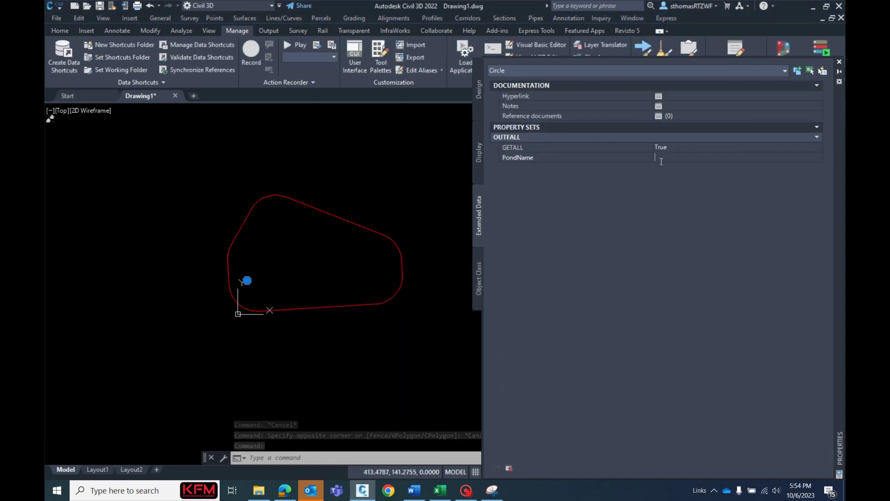
type("nd")
key("Return")
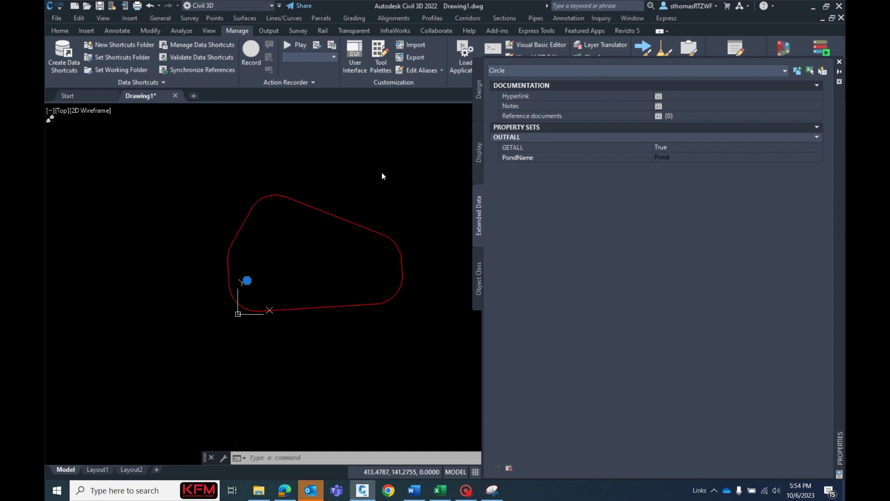
left_click(350, 172)
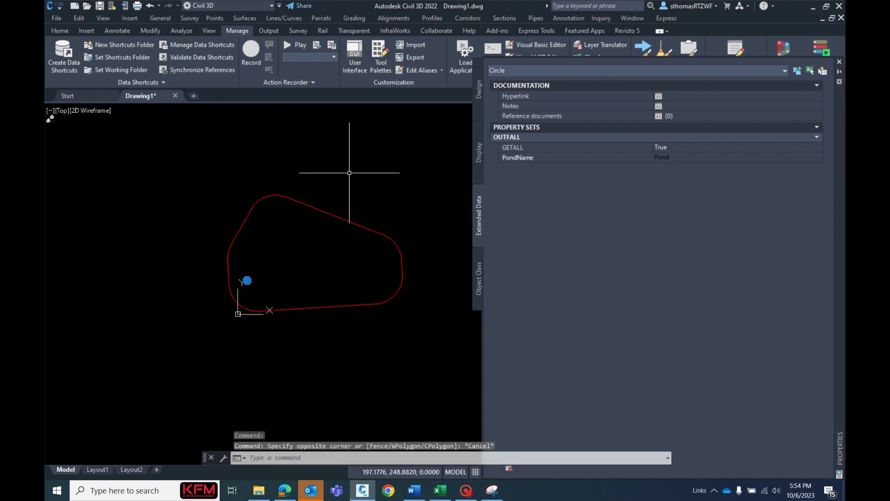
key("Escape")
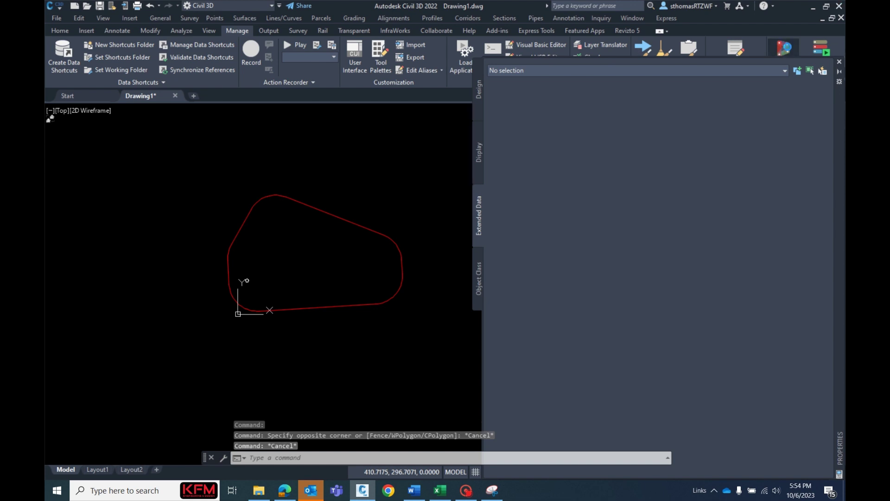
Step: Launch Dynamo, open the recent Pond Maker graph and bring its INSIDE BERM and OUTFALL nodes into view
left_click(785, 47)
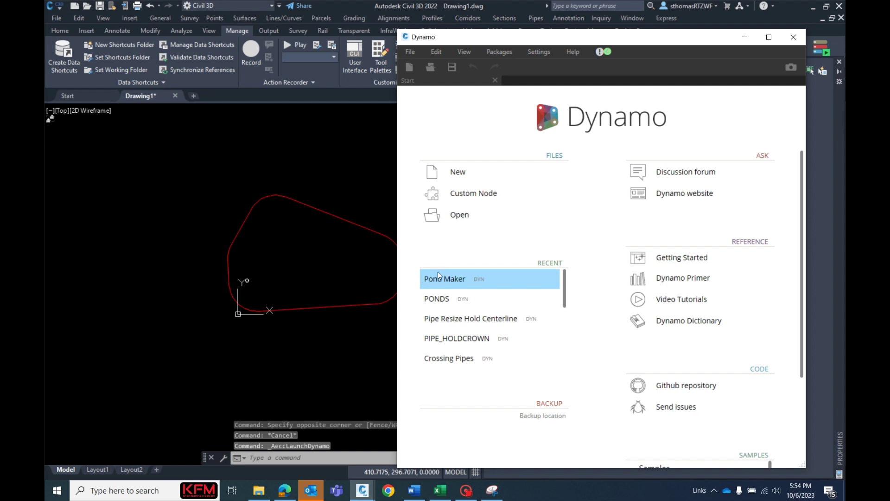
left_click(438, 277)
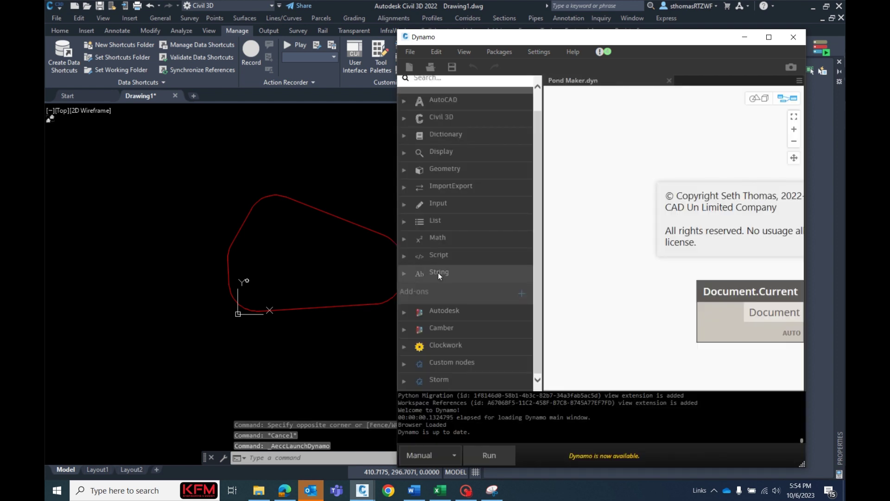
scroll(688, 259, "up", 5)
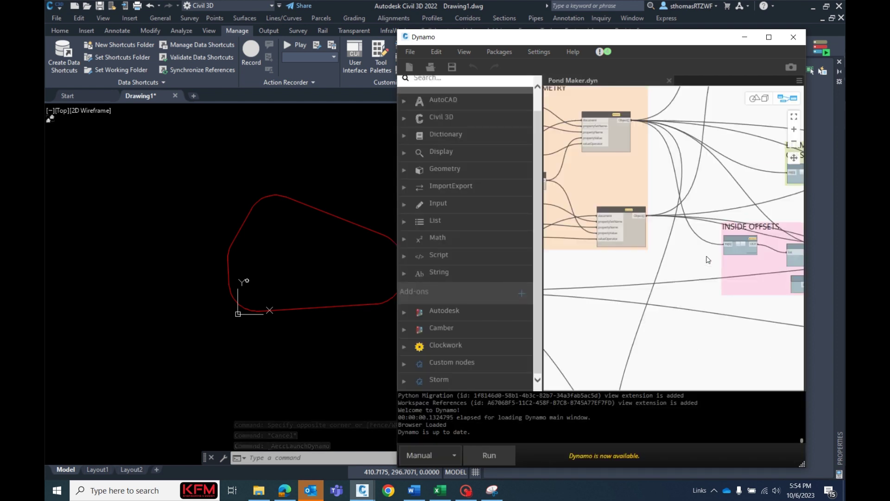
scroll(685, 245, "down", 2)
scroll(628, 179, "up", 5)
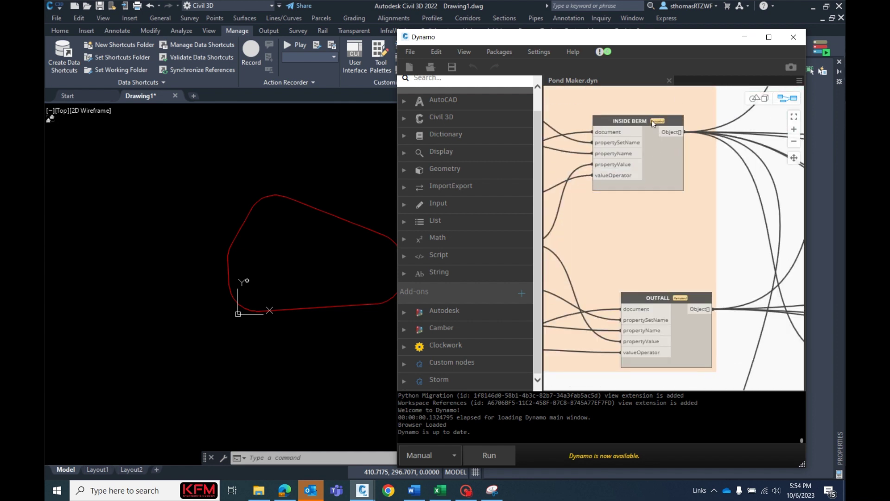
Step: Search the node library for "property", add an ObjectsByProperty node and place it between the INSIDE BERM and OUTFALL nodes in GET GEOMETRY
left_click(496, 84)
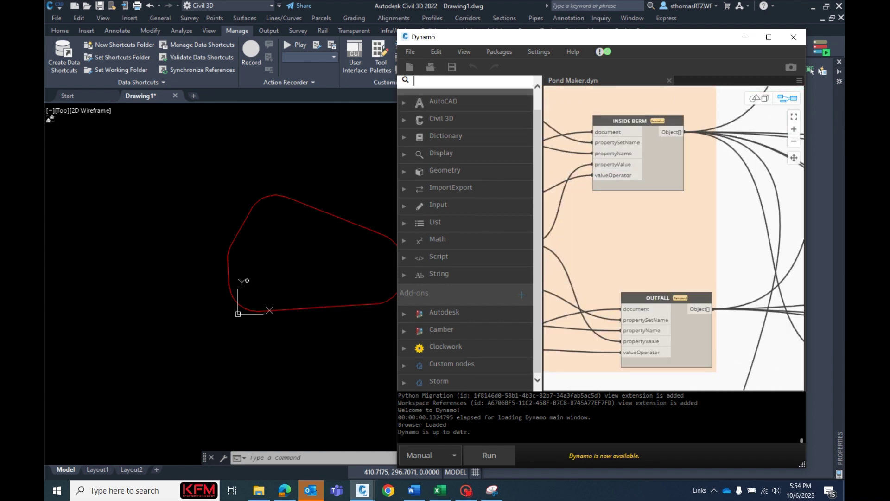
type("pro")
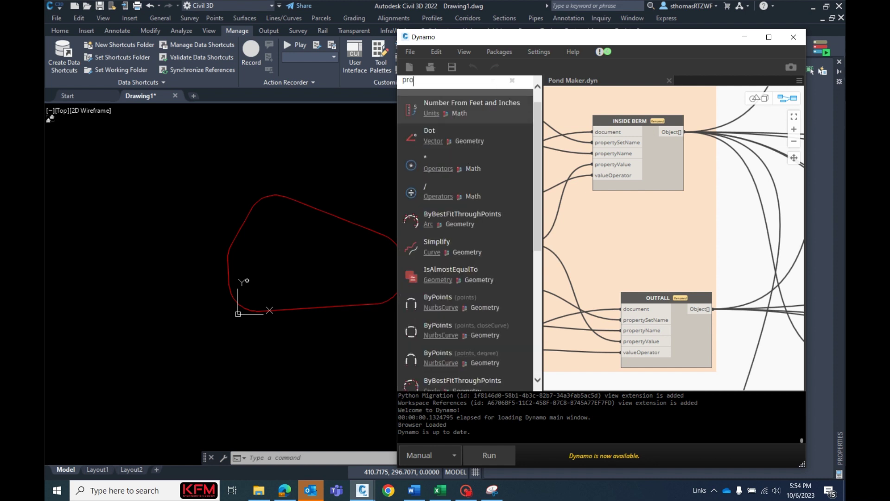
type("perty")
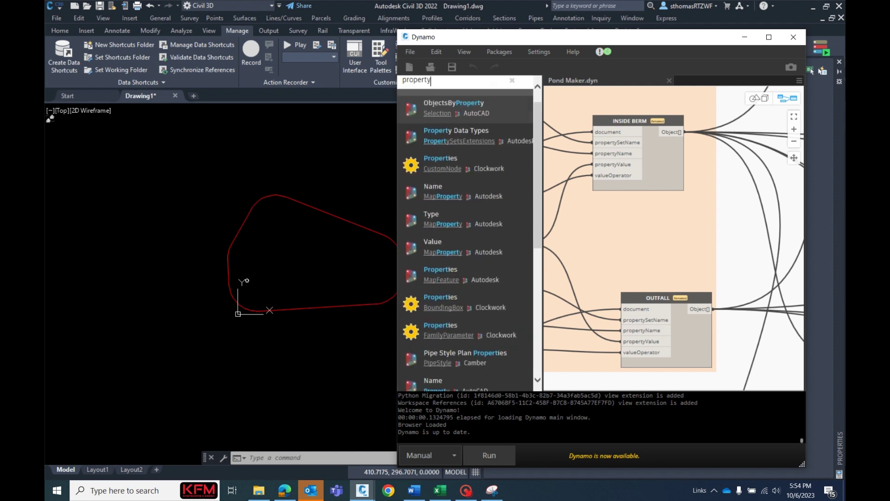
scroll(492, 85, "down", 1)
left_click(491, 90)
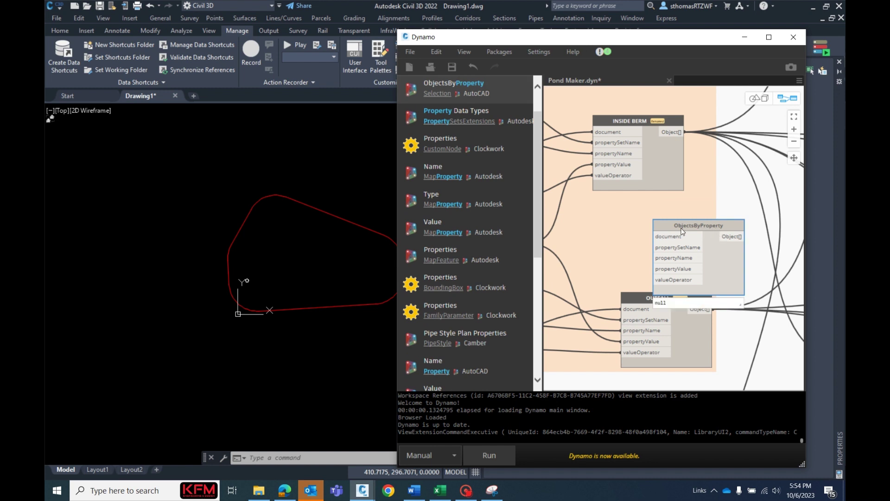
left_click_drag(682, 228, 648, 215)
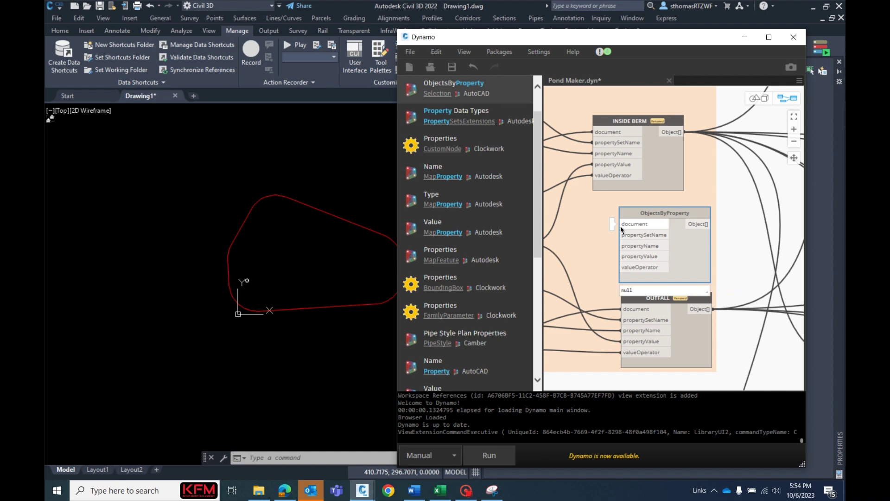
scroll(615, 236, "down", 5)
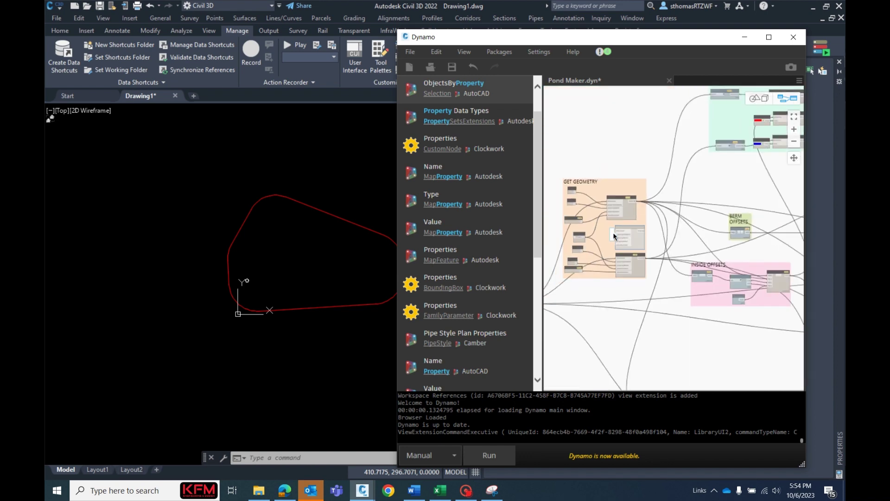
scroll(614, 235, "up", 8)
scroll(587, 231, "down", 4)
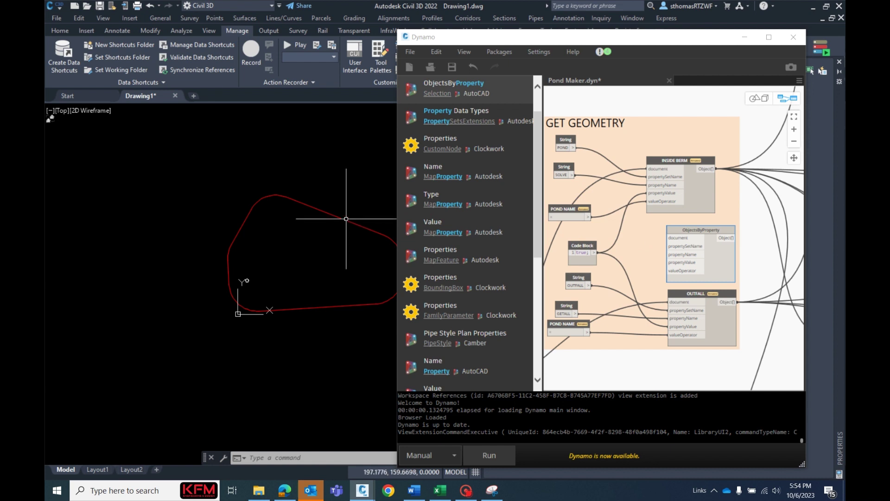
Step: Display the red polyline's POND property set in Civil 3D and examine its SOLVE value
left_click(346, 219)
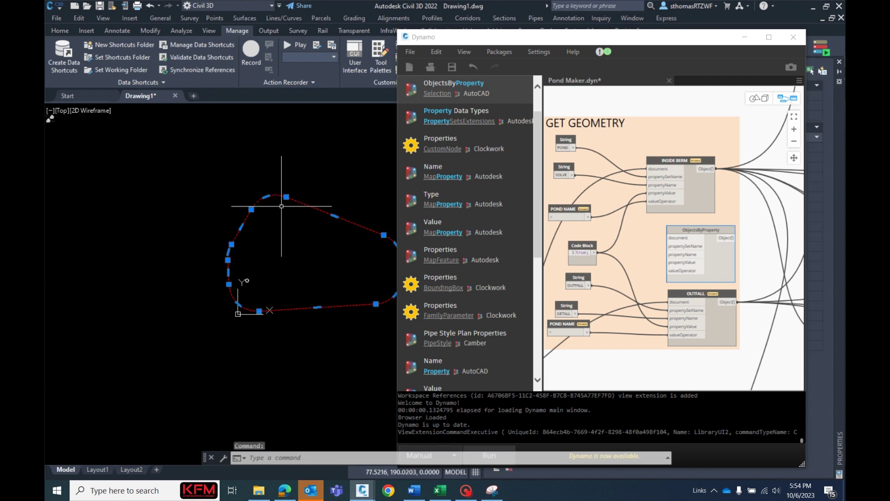
type("prop")
key("Return")
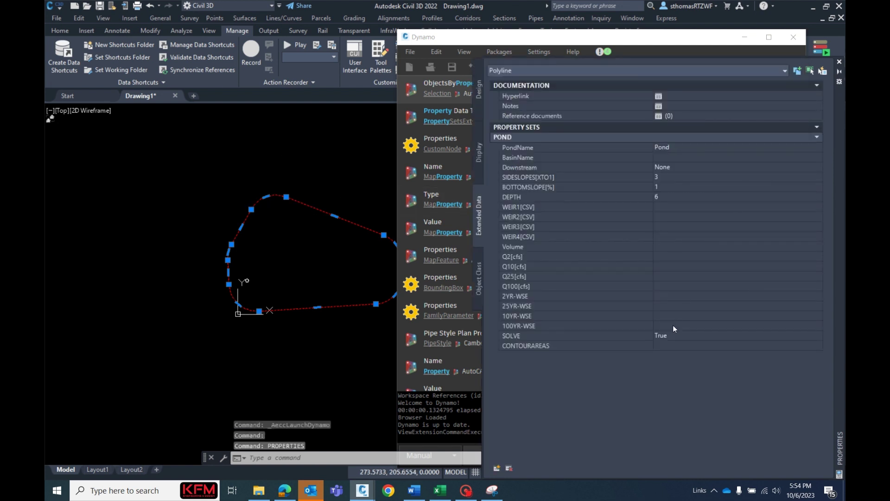
left_click(671, 334)
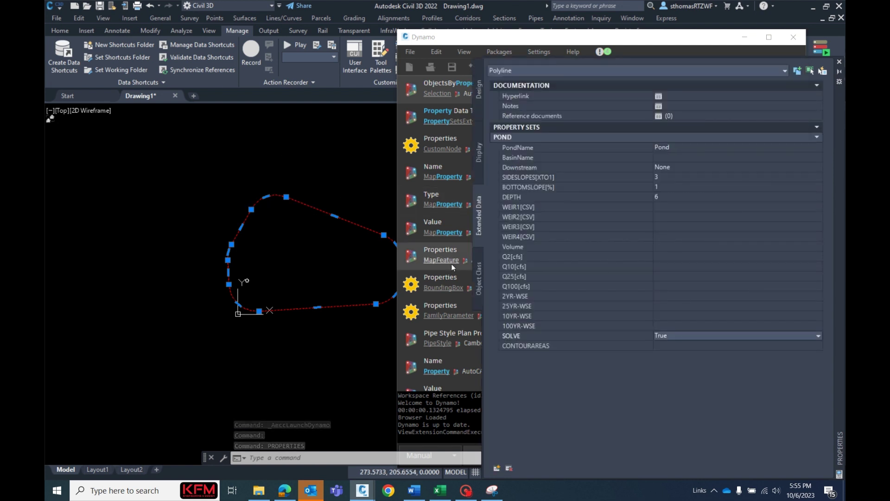
key("Escape")
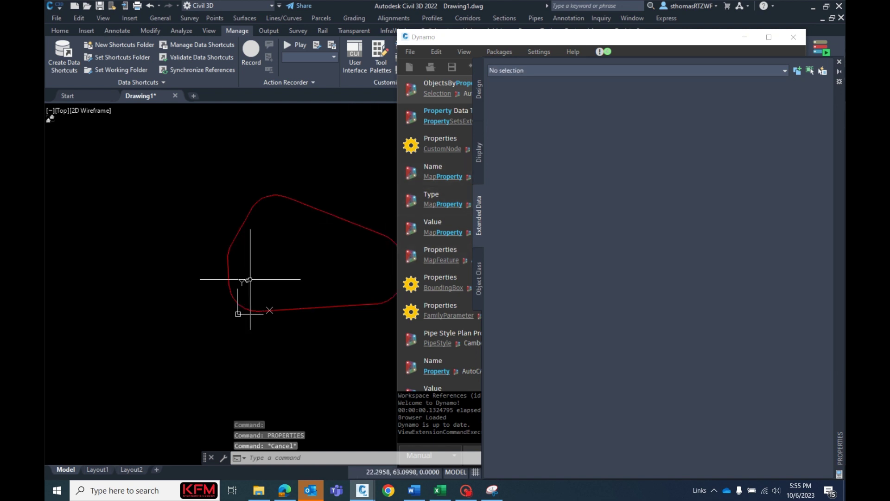
Step: Examine the small circle's OUTFALL property set and return to the Pond Maker graph in Dynamo
left_click(252, 275)
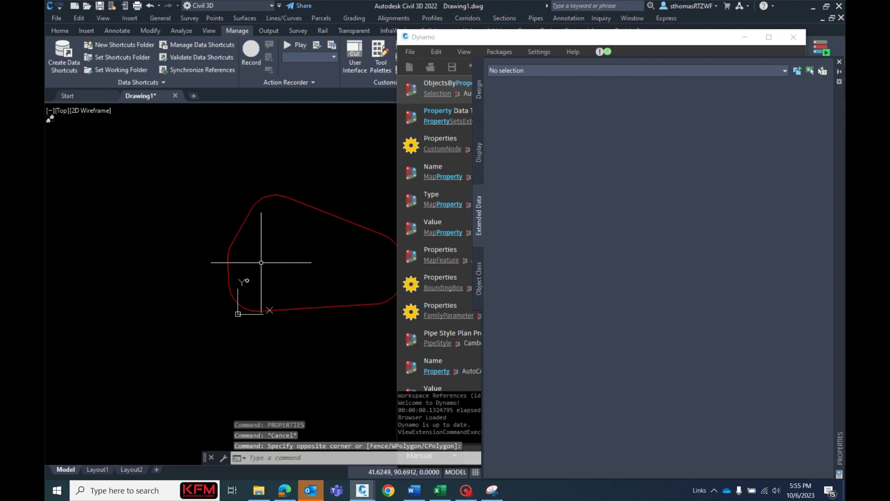
left_click(248, 281)
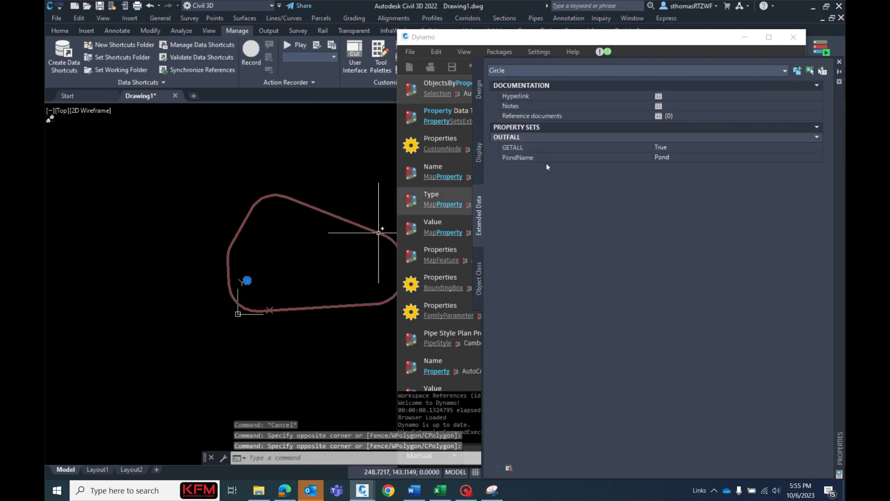
left_click(675, 42)
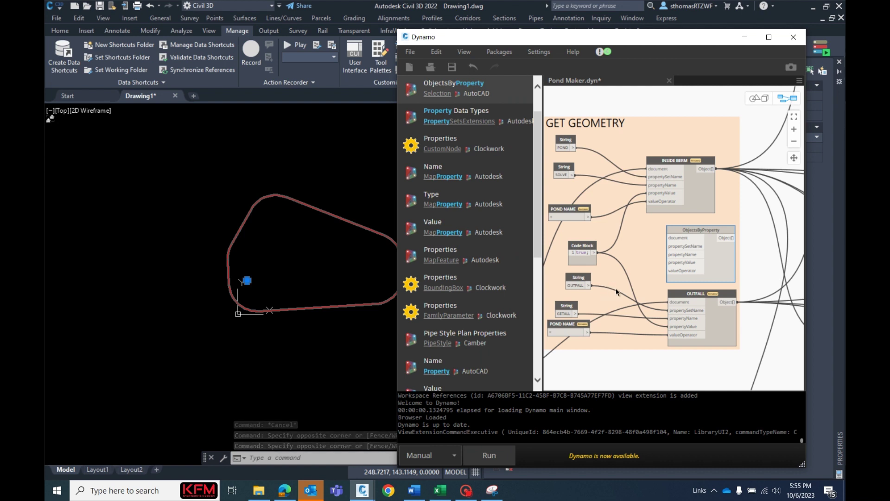
Step: Run the Pond Maker graph and select the red berm polyline to display its POND property set
key("Escape")
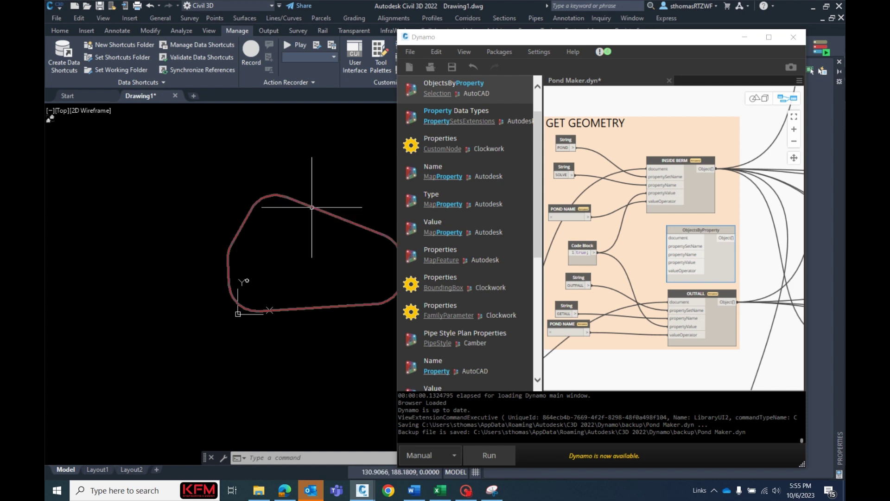
left_click(500, 457)
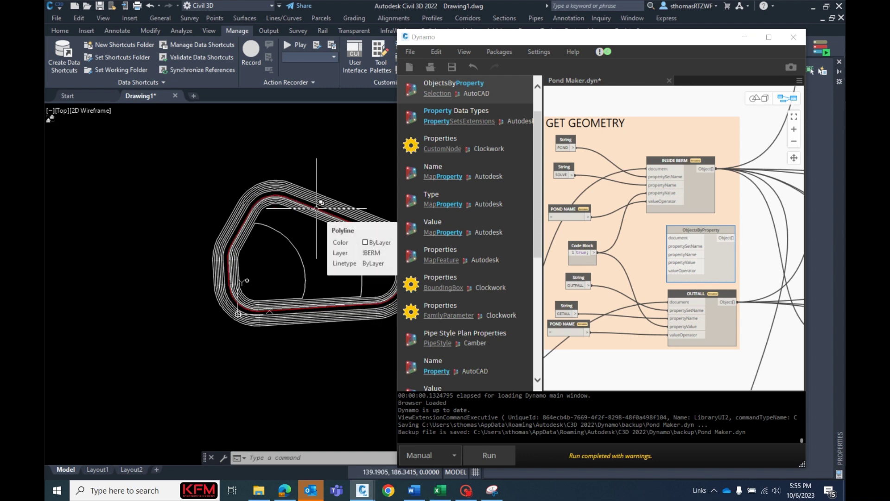
left_click(316, 208)
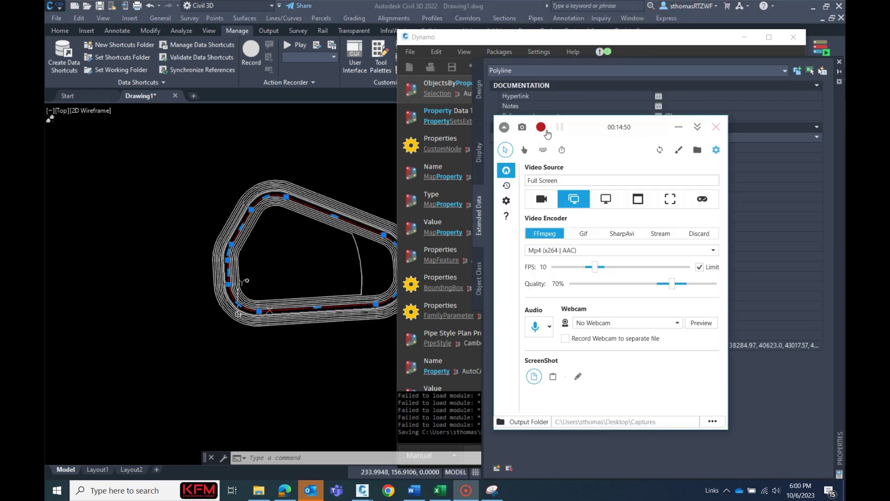
left_click(698, 127)
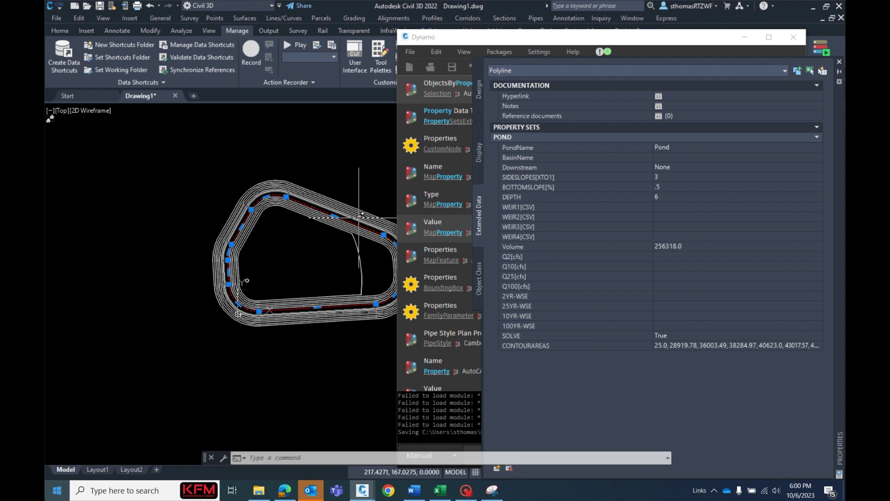
Step: Set the berm polyline's BOTTOMSLOPE[%] to 2, rerun the Pond Maker graph in Dynamo and clear the drawing selection
left_click(724, 189)
type("2")
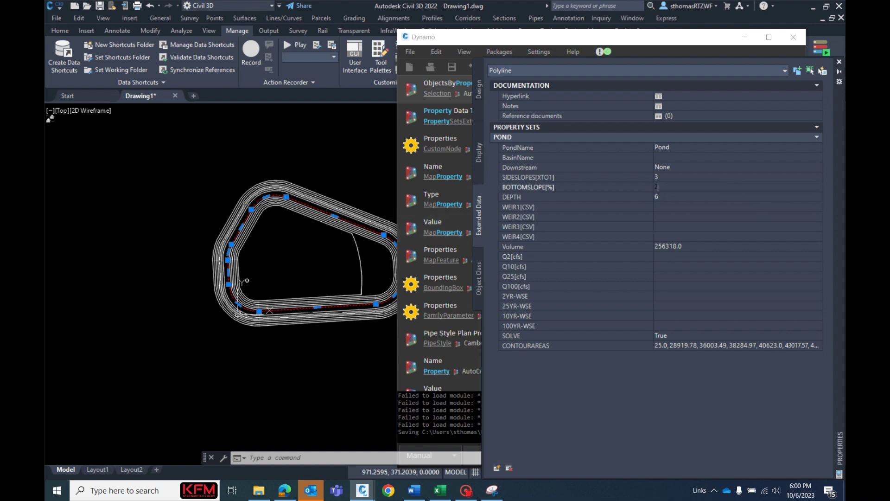
key("Tab")
left_click(648, 41)
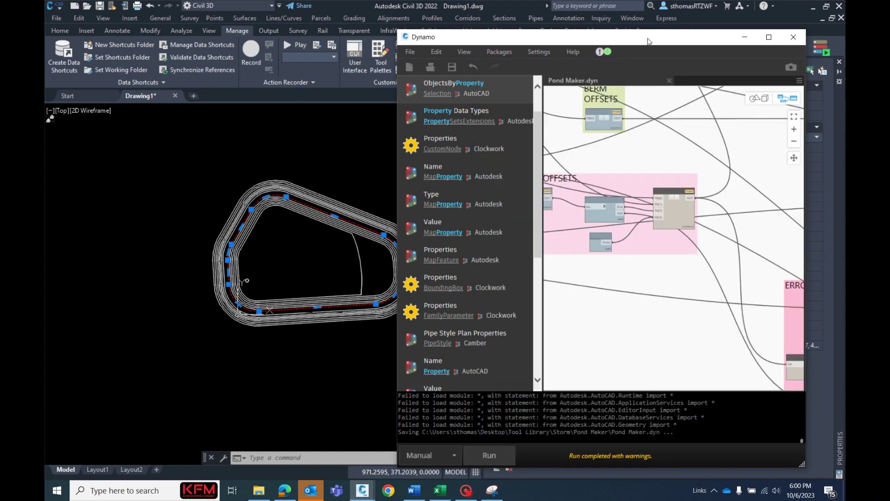
left_click(498, 452)
left_click(328, 295)
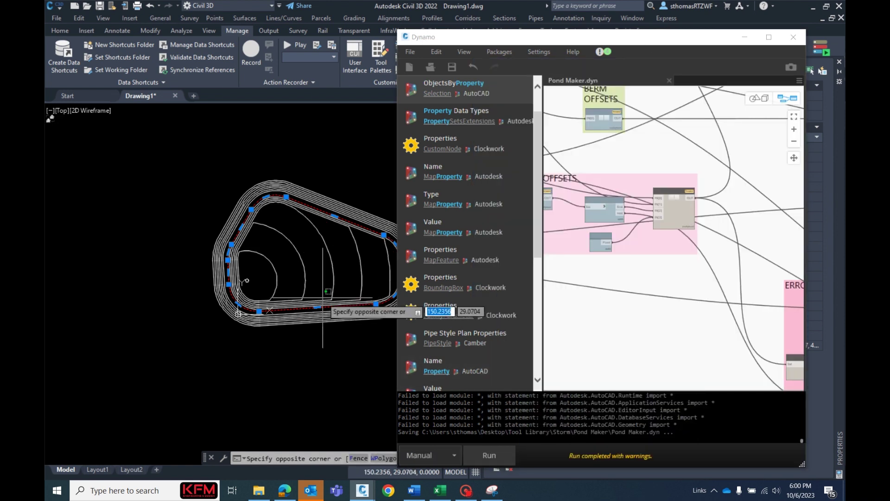
key("Escape")
key("Escape")
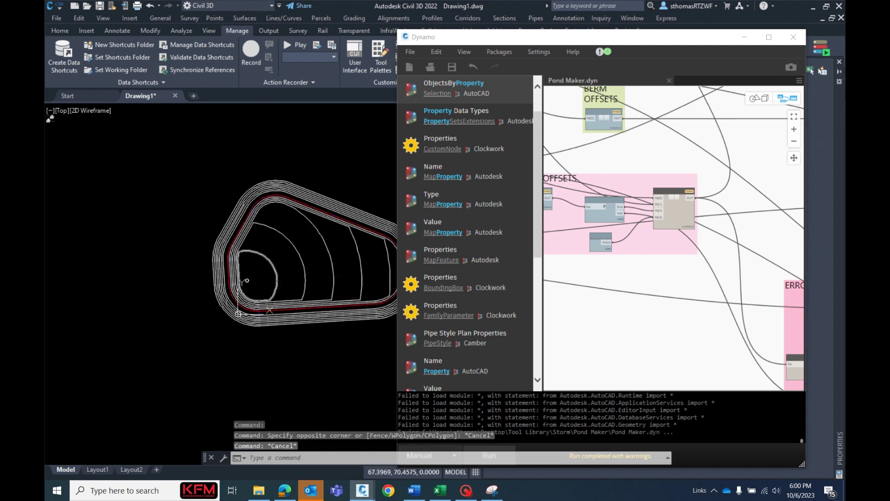
Step: Minimize Dynamo and split the Civil 3D model space into two vertical viewports
left_click(745, 41)
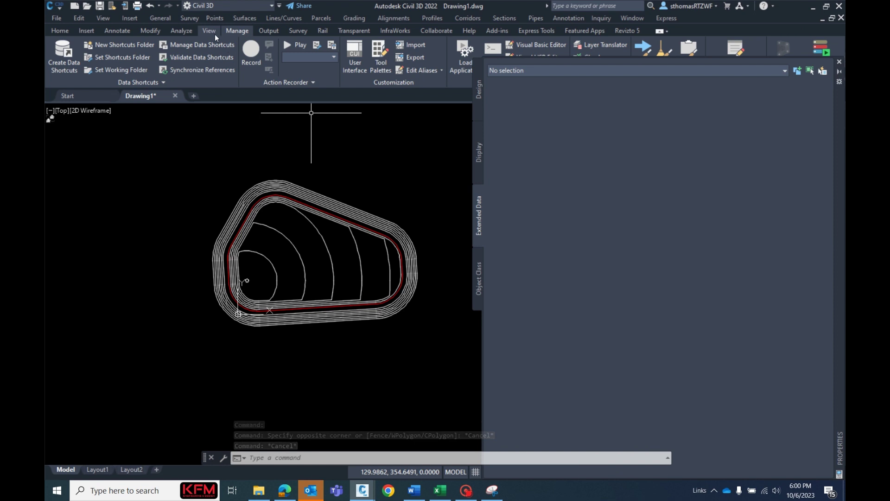
left_click(132, 30)
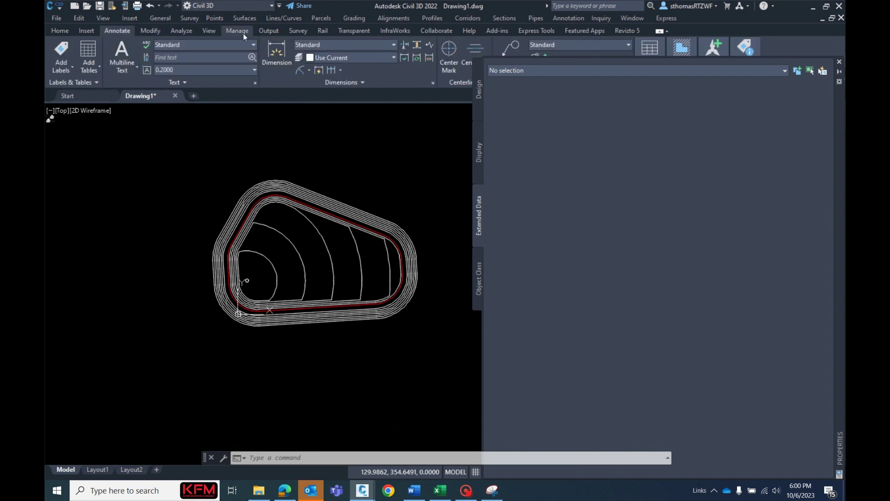
left_click(206, 31)
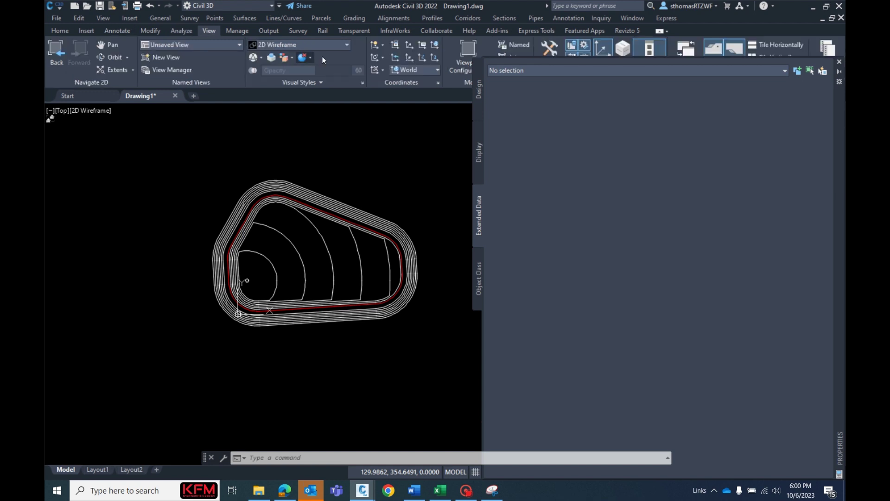
left_click(460, 63)
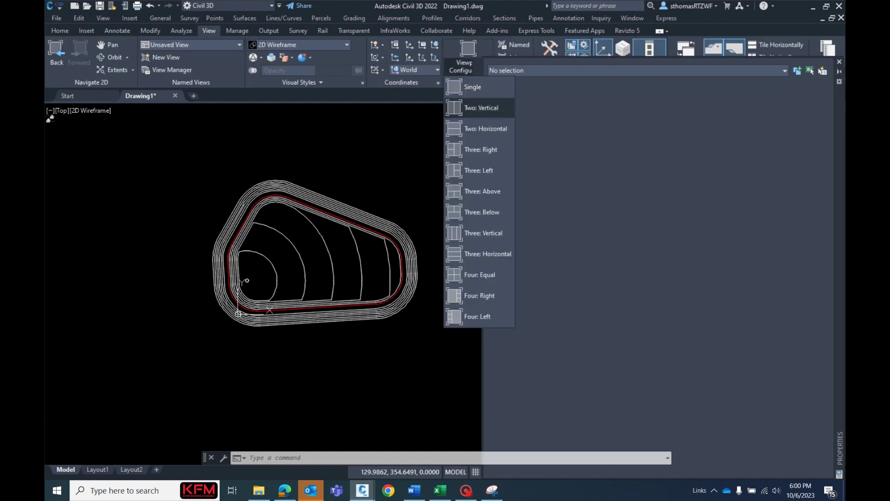
left_click(481, 107)
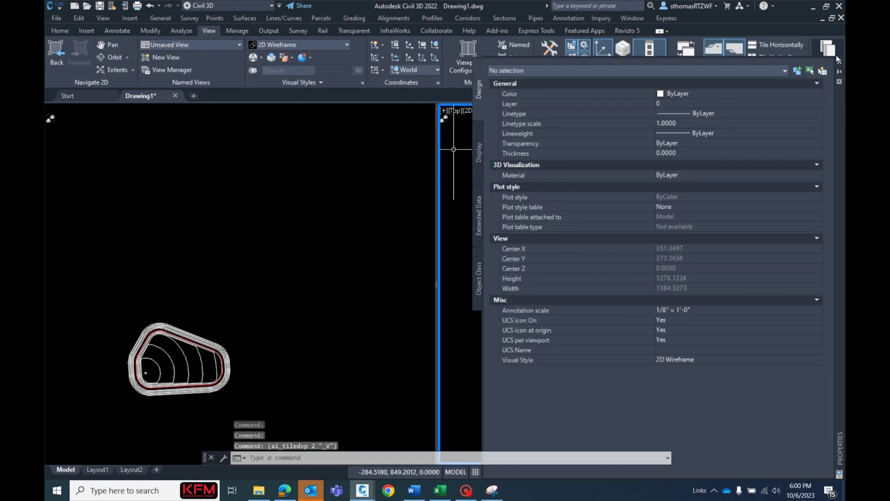
Step: Show the ViewCube and set the active viewport to a SW Isometric view with the Properties palette closed
left_click(840, 61)
left_click(623, 58)
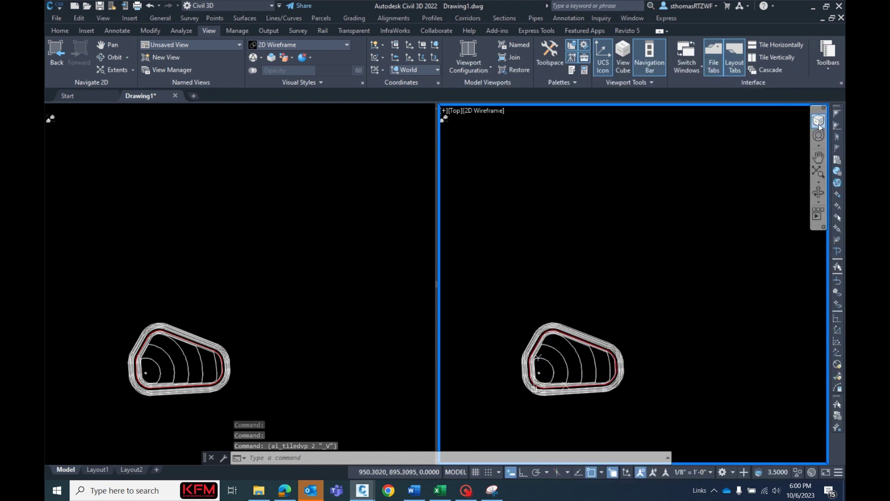
left_click(777, 156)
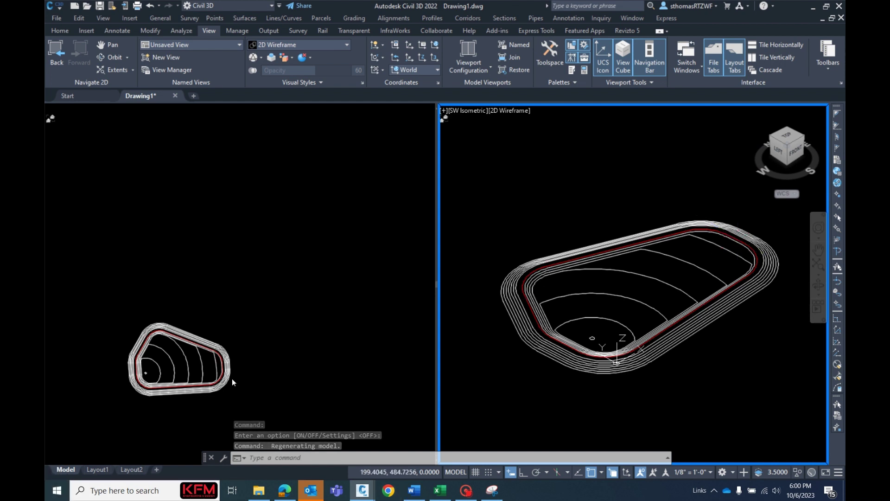
Step: In the plan viewport, stretch the two vertices of the red polyline's upper sloping edge outward beyond the existing contours
left_click(153, 408)
scroll(144, 403, "up", 4)
scroll(139, 377, "up", 2)
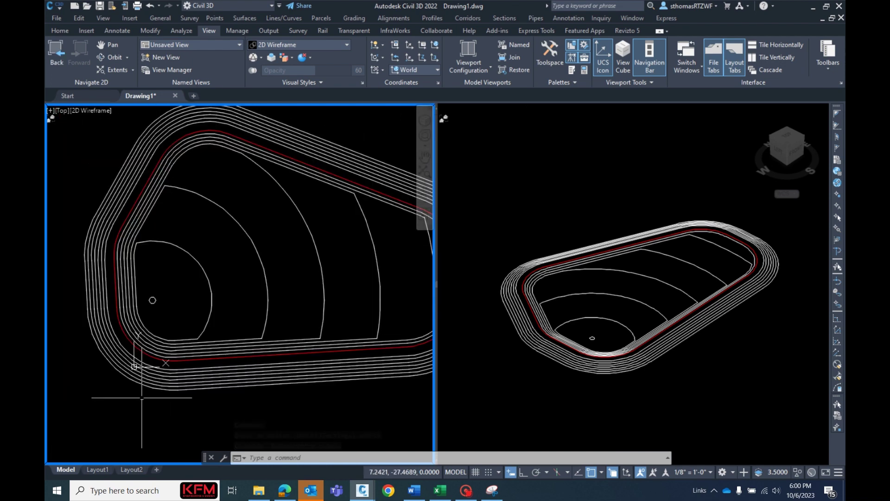
scroll(144, 373, "down", 3)
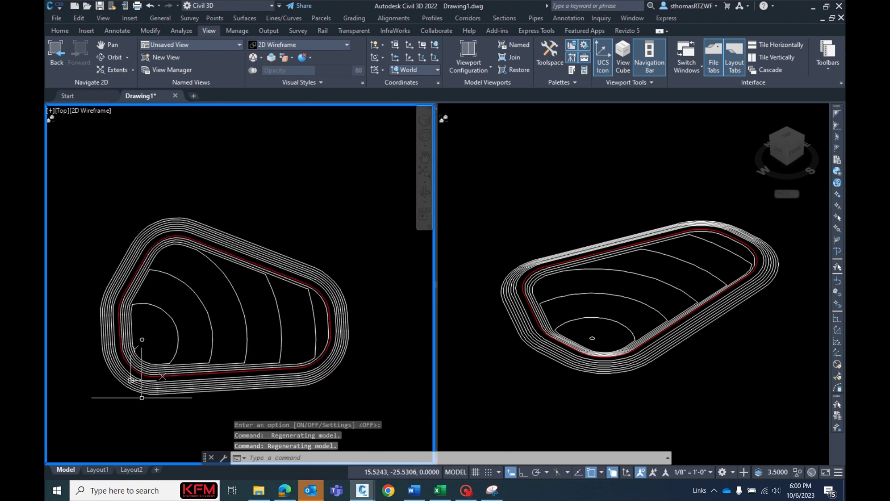
left_click(241, 256)
left_click(248, 261)
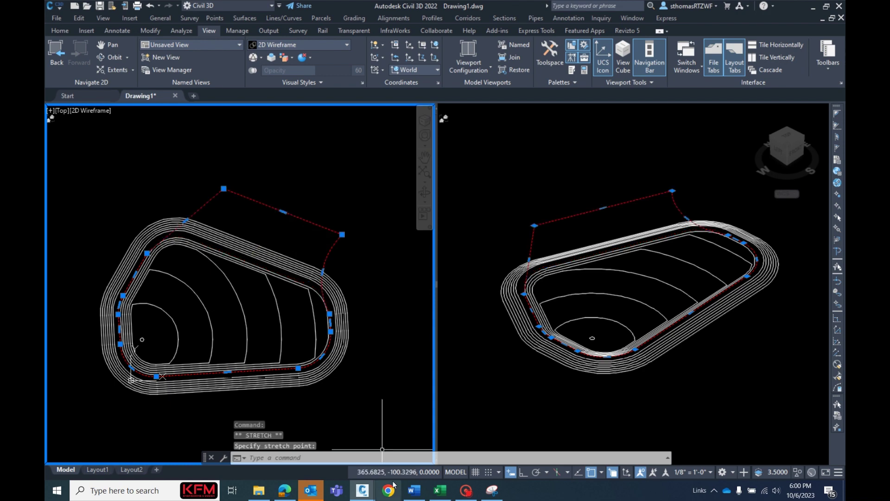
Step: Switch to Dynamo, rerun the Pond Maker graph on the reshaped berm polyline and minimize Dynamo
left_click(362, 490)
left_click(418, 444)
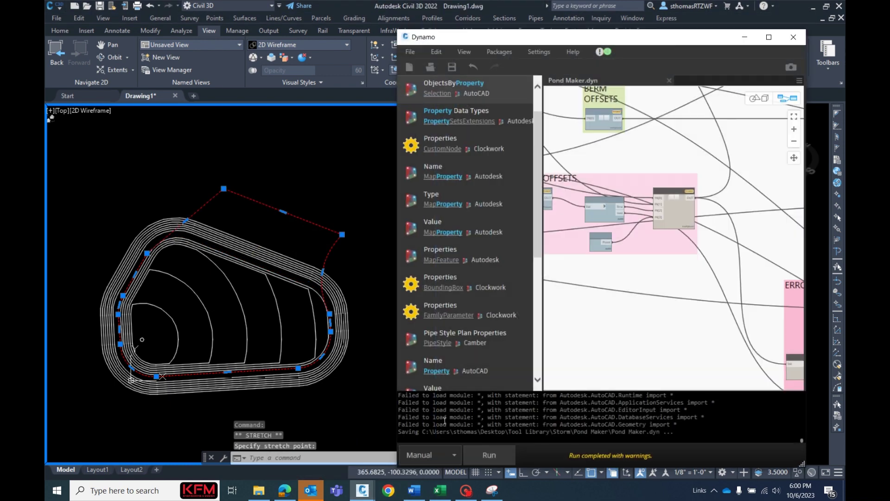
left_click(505, 451)
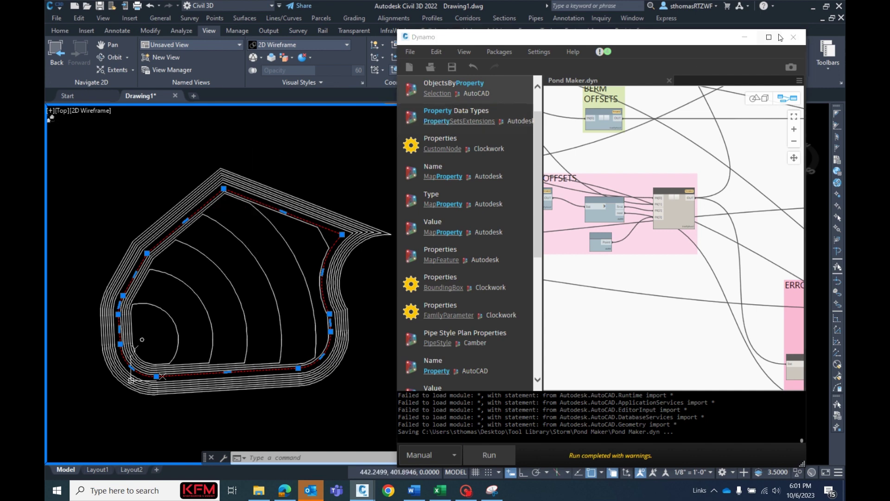
left_click(744, 37)
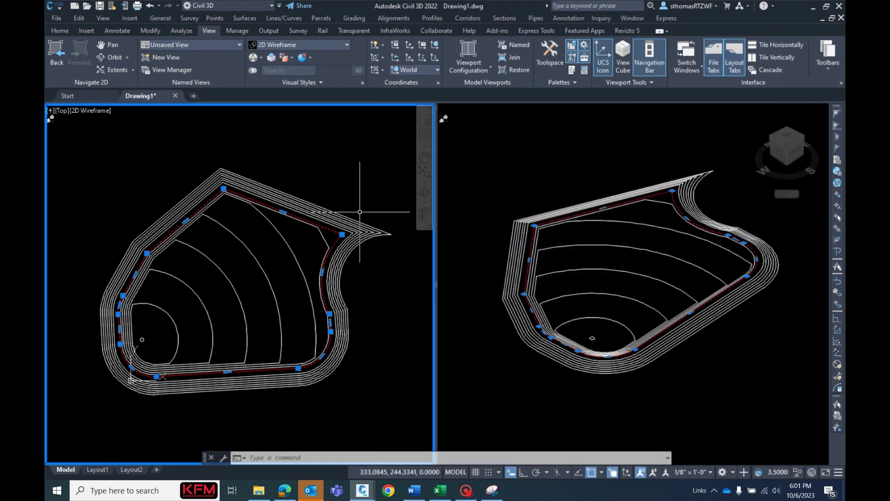
Step: Select the reshaped red polyline and display its POND property set in the extended data
left_click(332, 230)
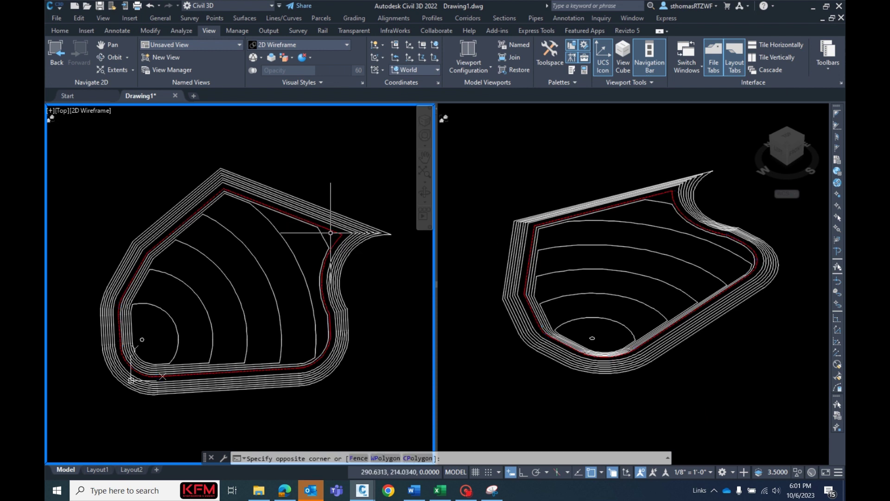
left_click(331, 231)
type("pe")
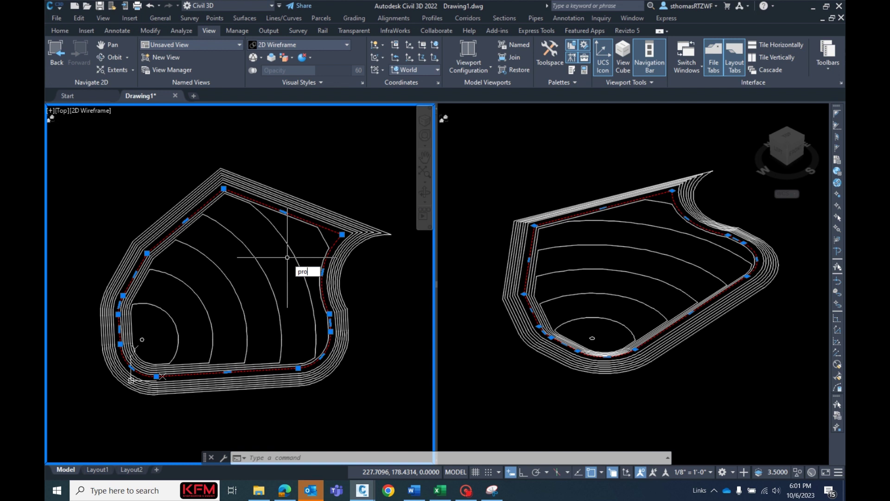
type("o")
key("Return")
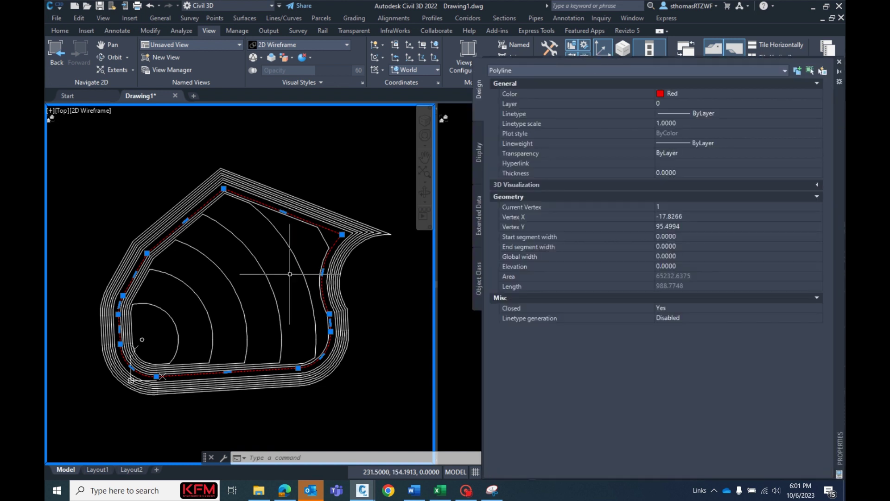
left_click(479, 213)
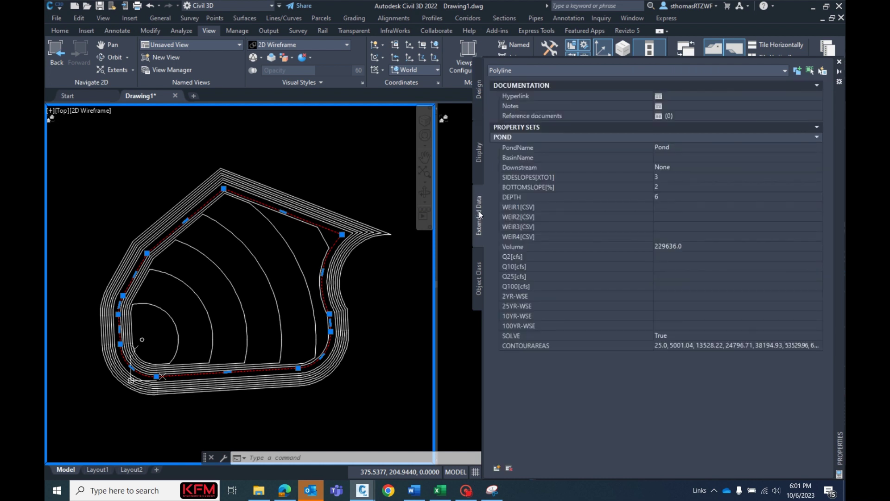
Step: Set the reshaped polyline's BOTTOMSLOPE[%] to 1 and examine its Volume value
left_click(670, 189)
type("1")
key("Tab")
left_click(688, 248)
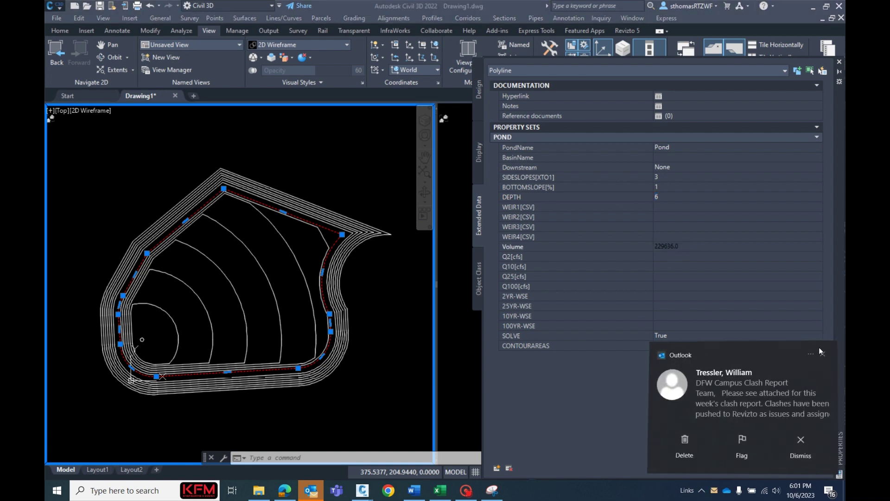
left_click(820, 348)
left_click(809, 8)
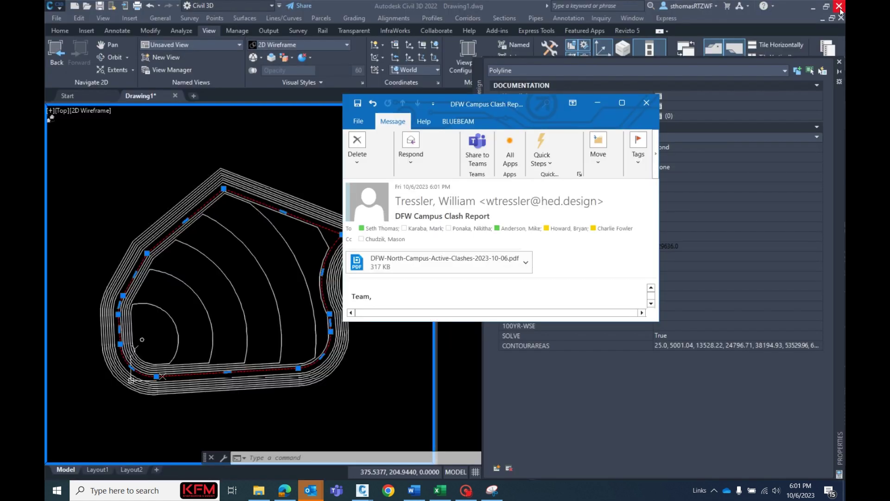
left_click(653, 111)
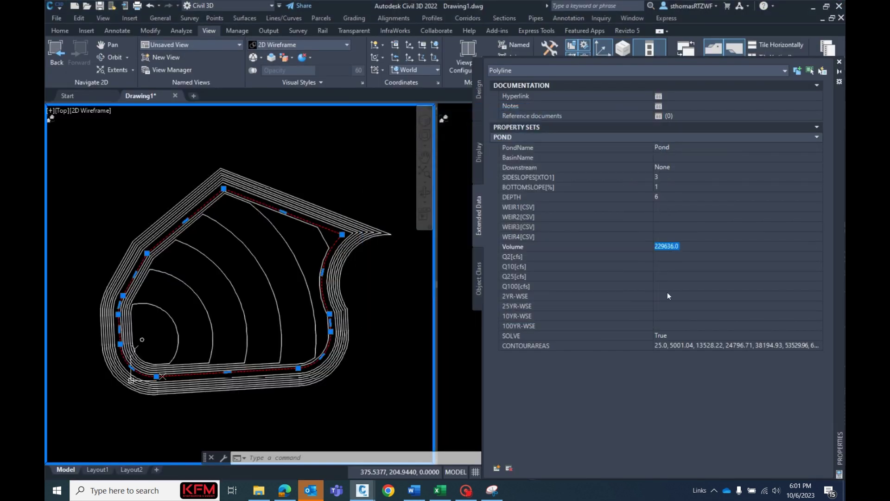
Step: Examine the polyline's CONTOURAREAS values and set its SIDESLOPES[XTO1] to 5
left_click(663, 348)
left_click(674, 346)
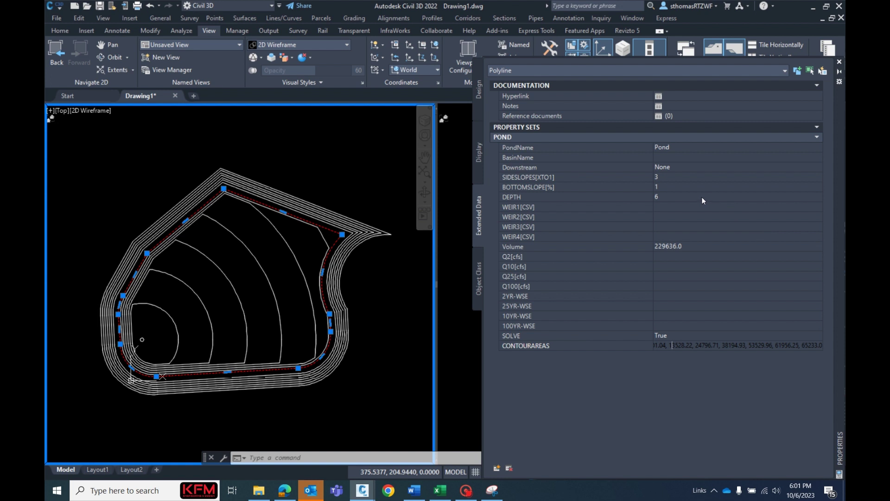
left_click(684, 177)
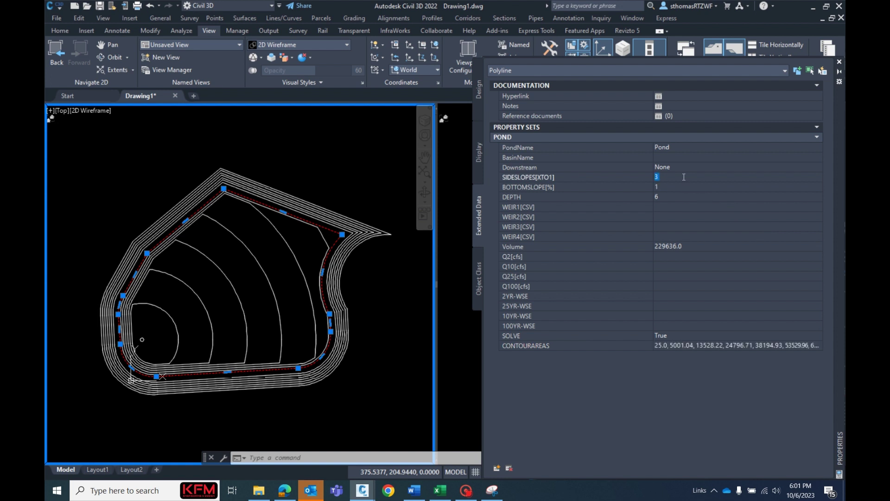
key("Tab")
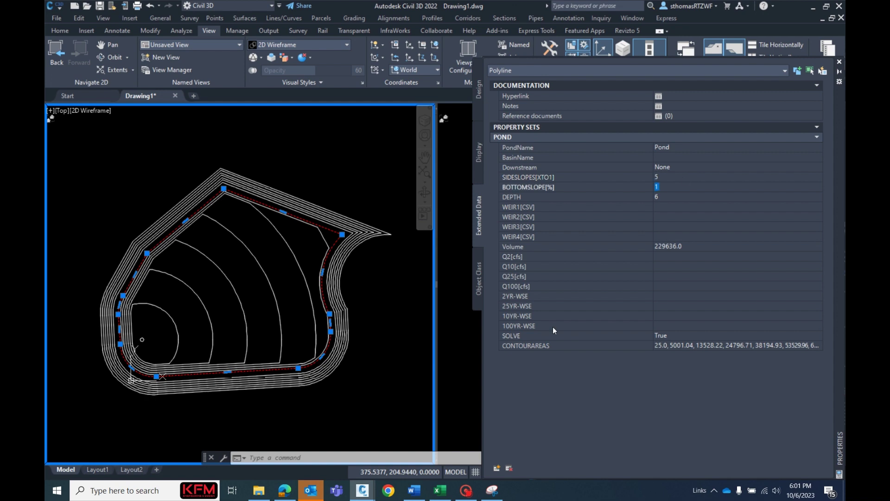
Step: Switch to Dynamo and rerun the Pond Maker graph to rebuild the contours with the edited slopes
mouse_move(362, 490)
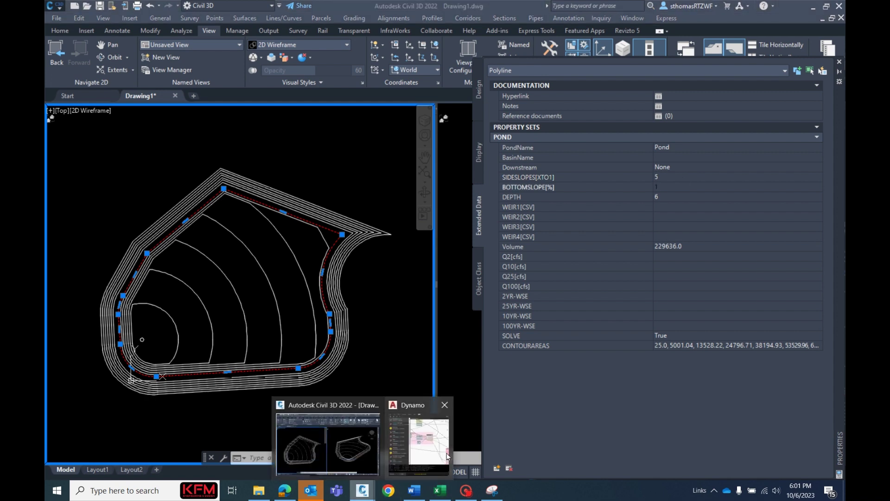
left_click(437, 446)
left_click(510, 454)
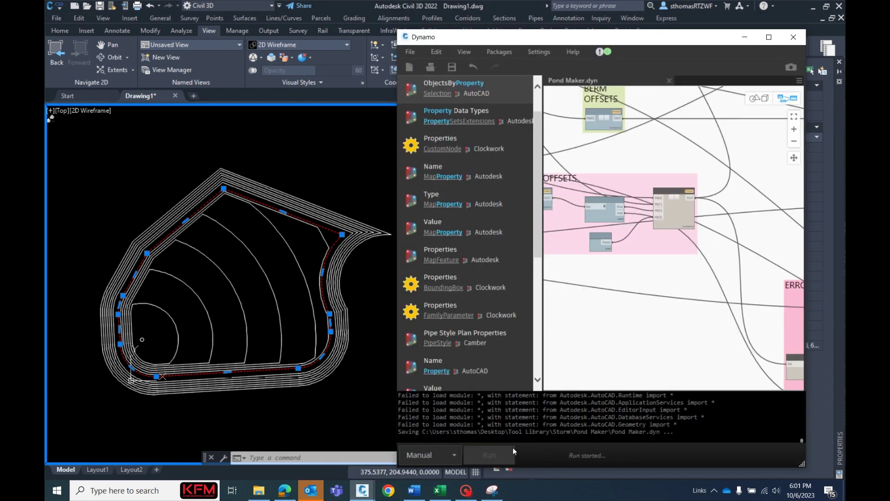
left_click(789, 41)
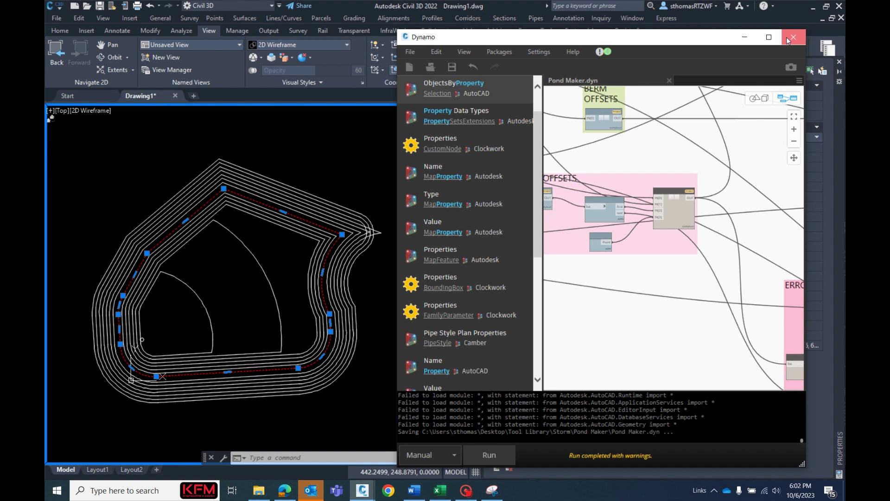
left_click(752, 39)
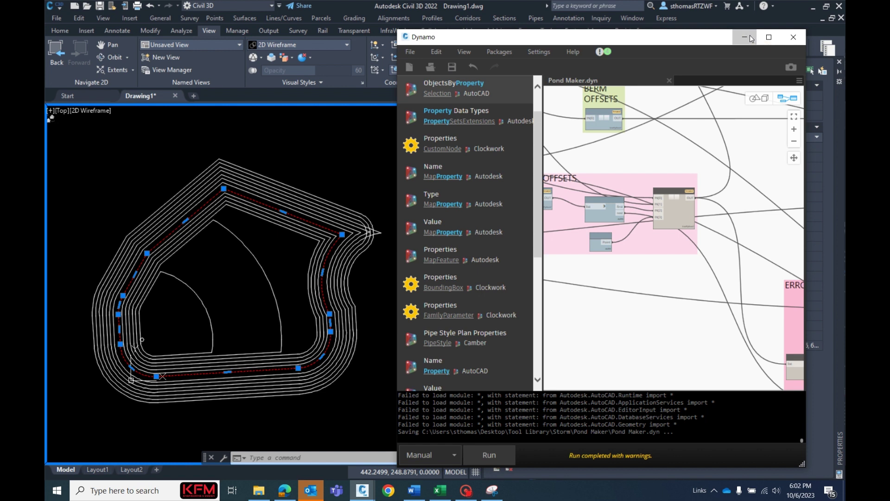